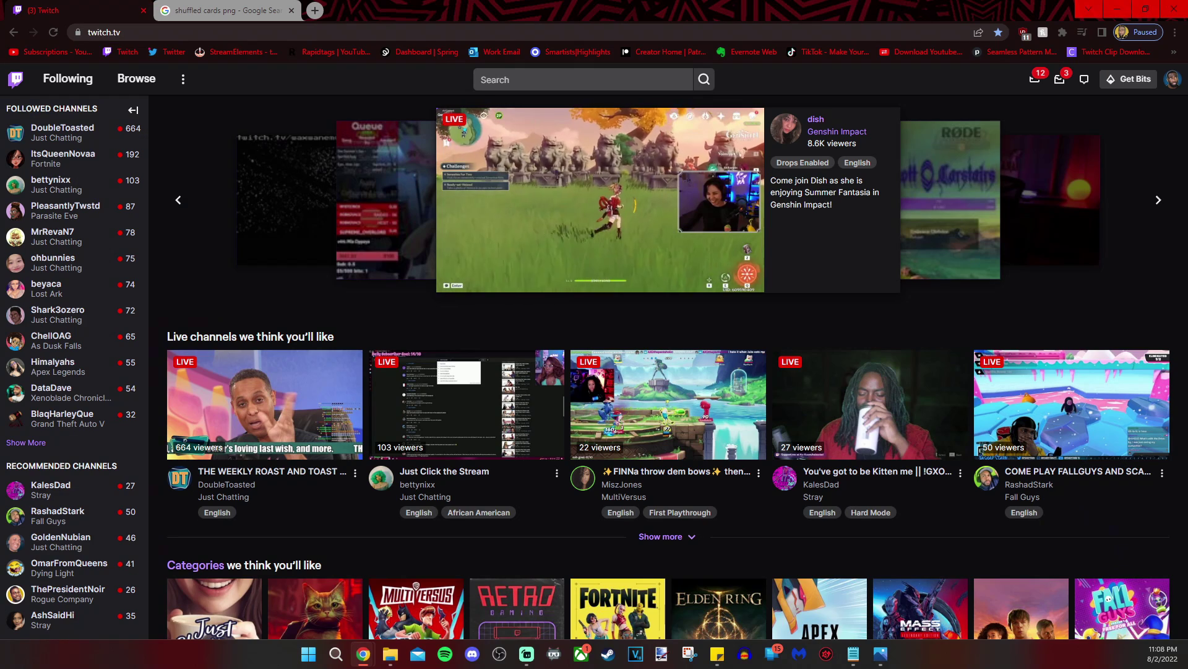
Open the Twitch account options menu in the browser
left_click(1173, 78)
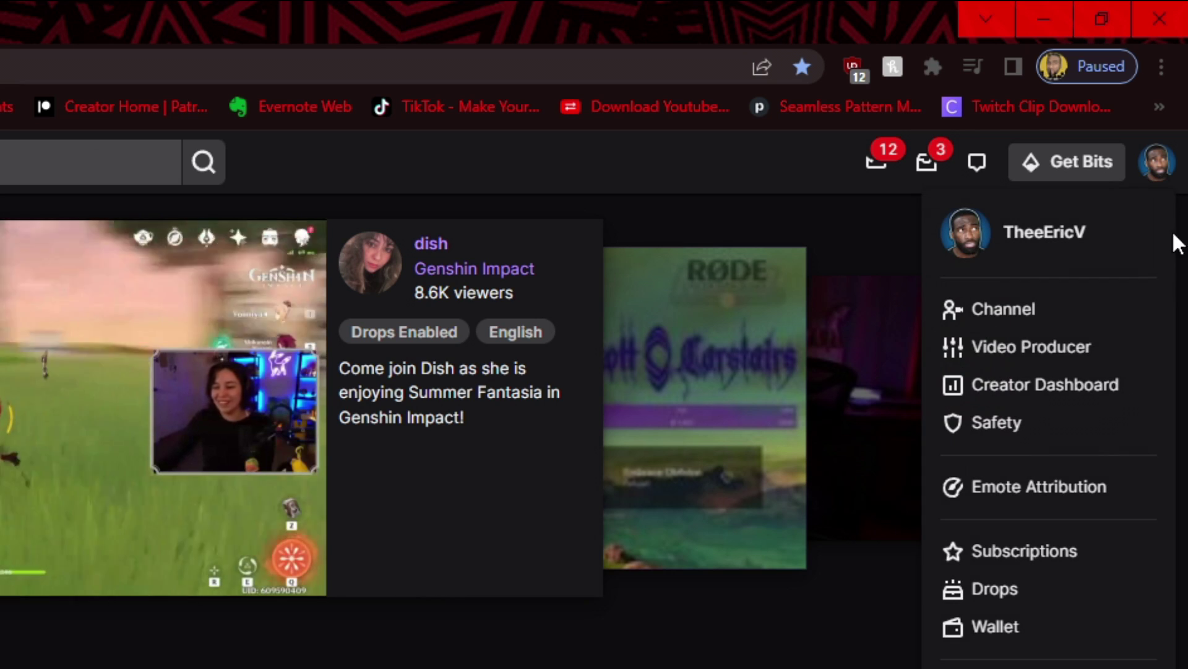
Go to Video Producer's Clips list and get the share link for the X-Man clip
left_click(1086, 352)
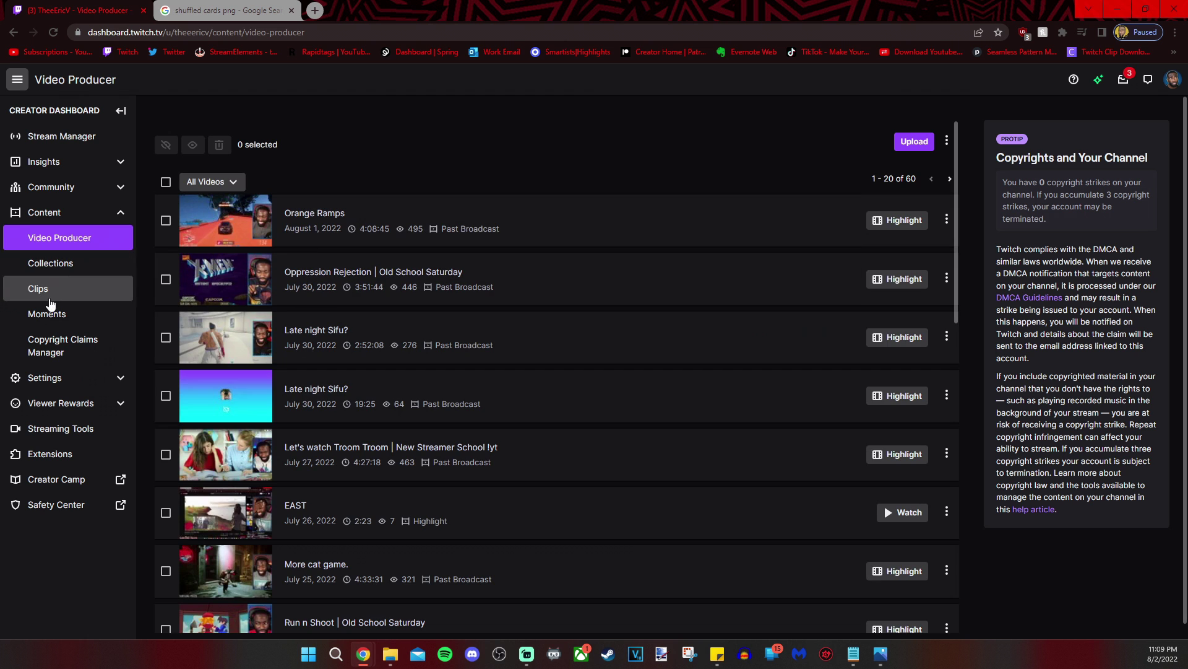
left_click(46, 299)
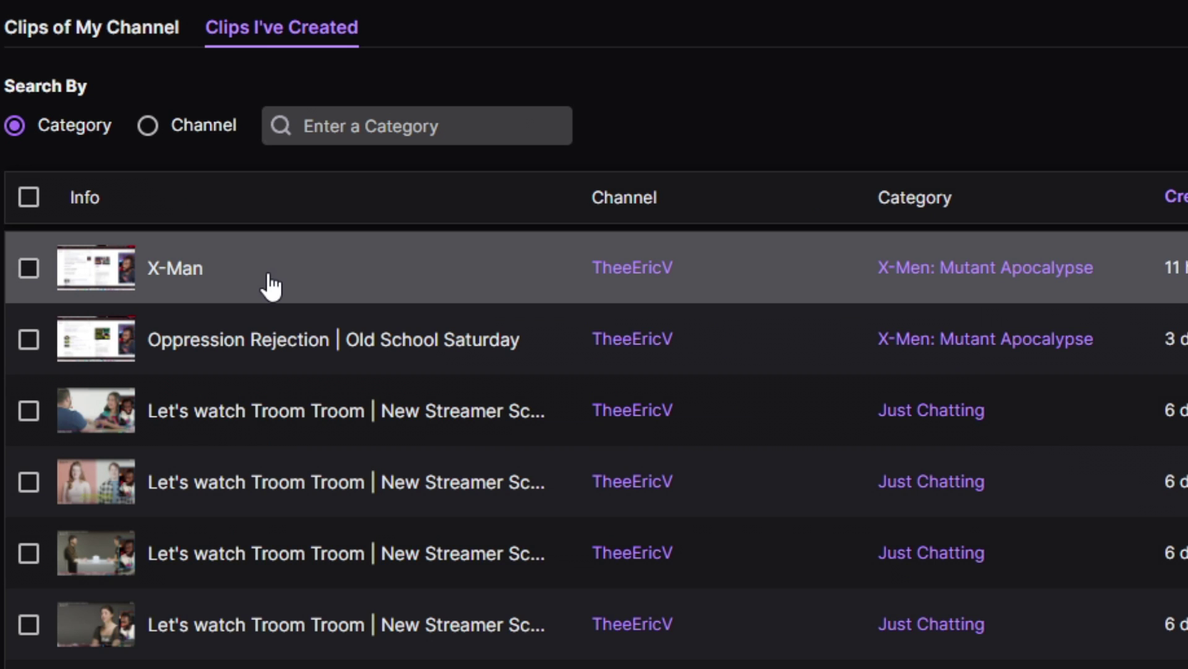
left_click(281, 246)
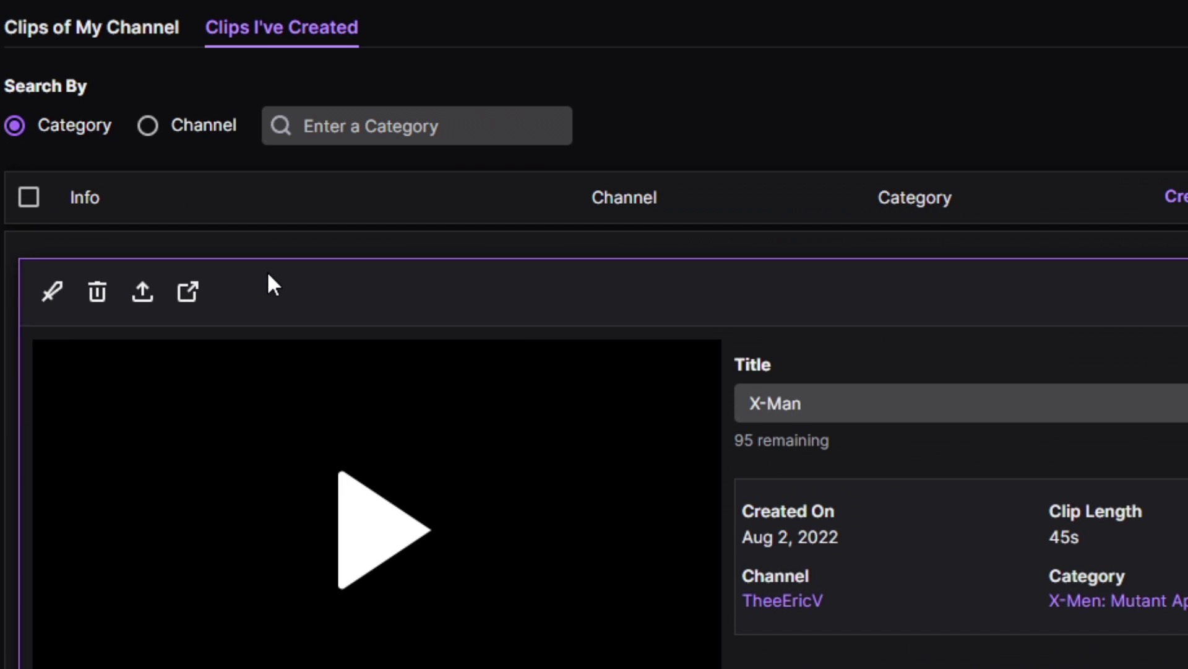
left_click(142, 291)
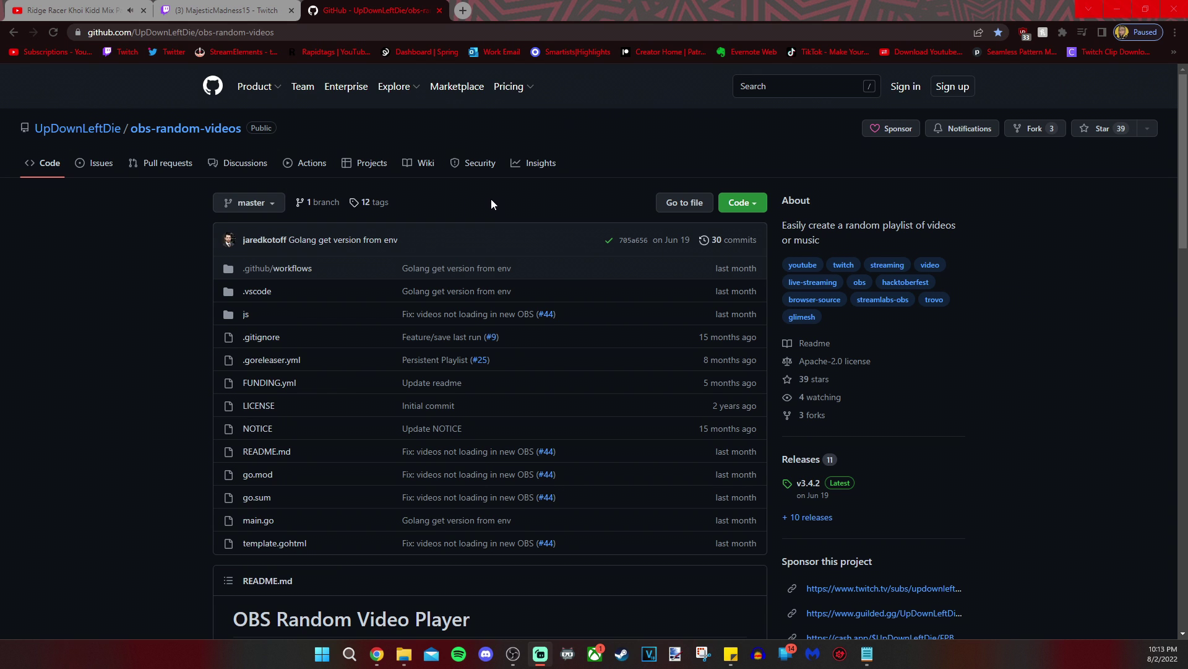
Download obs-random-videos_3.4.2_windows_64-bit.zip from the v3.4.2 release page
scroll(491, 198, "down", 4)
scroll(410, 336, "down", 2)
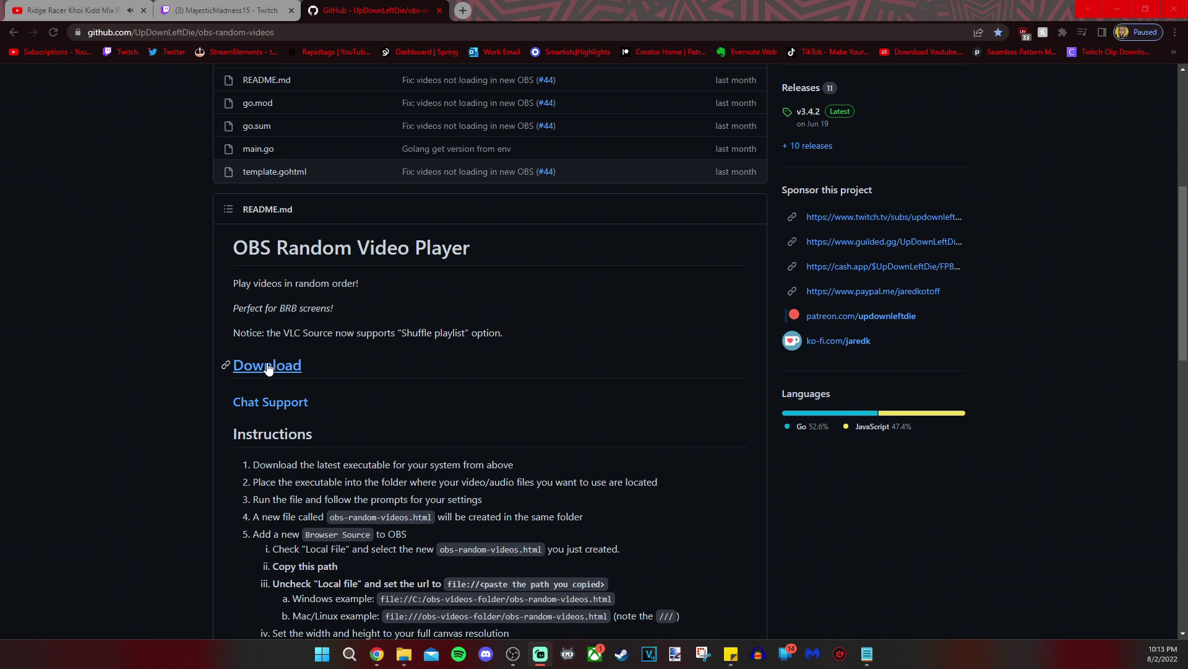
left_click(235, 365)
scroll(272, 358, "down", 4)
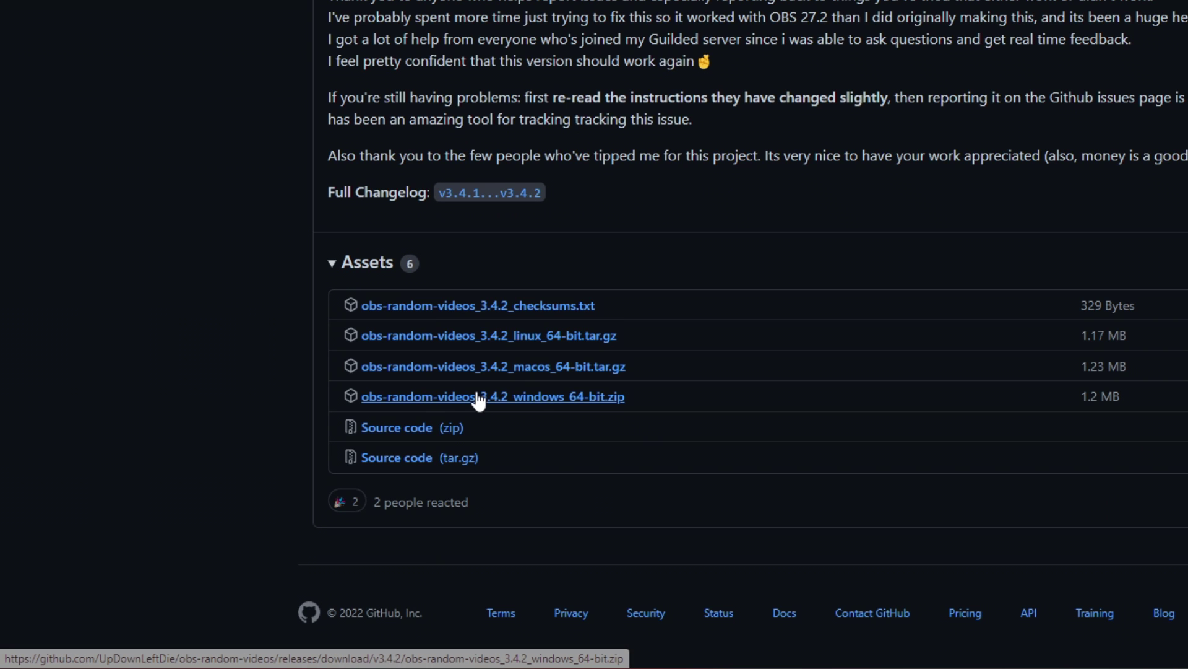
left_click(527, 403)
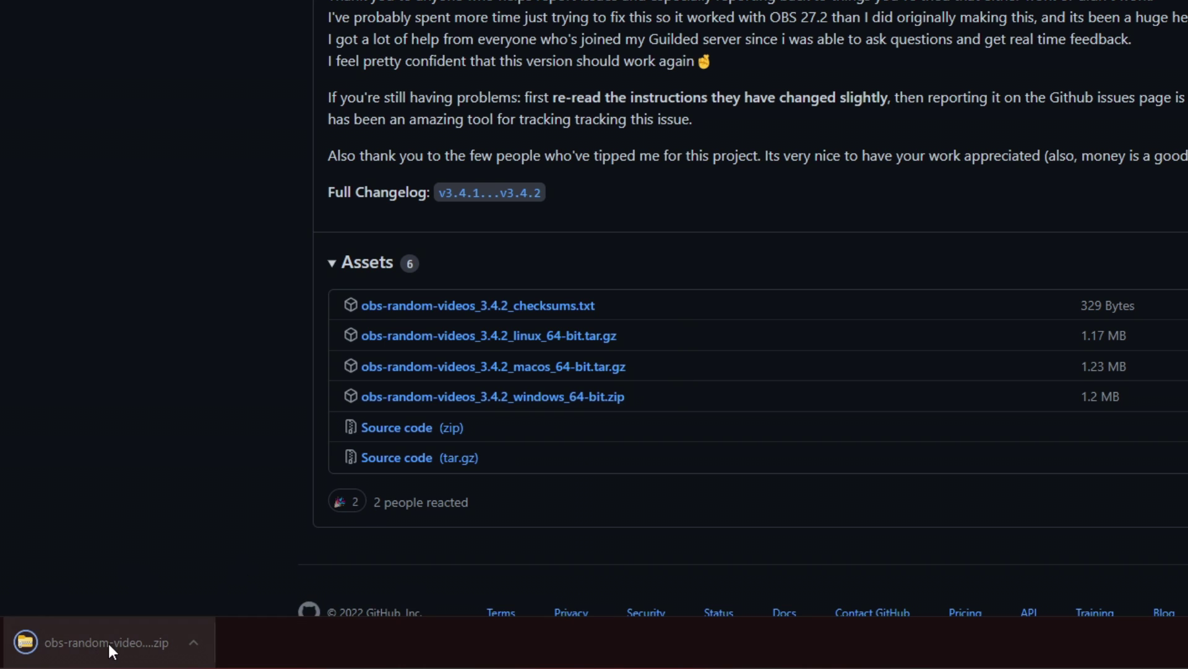
Extract the 3.4.2 zip and move obs-random-videos.exe into Videos > twitchclips
left_click(78, 637)
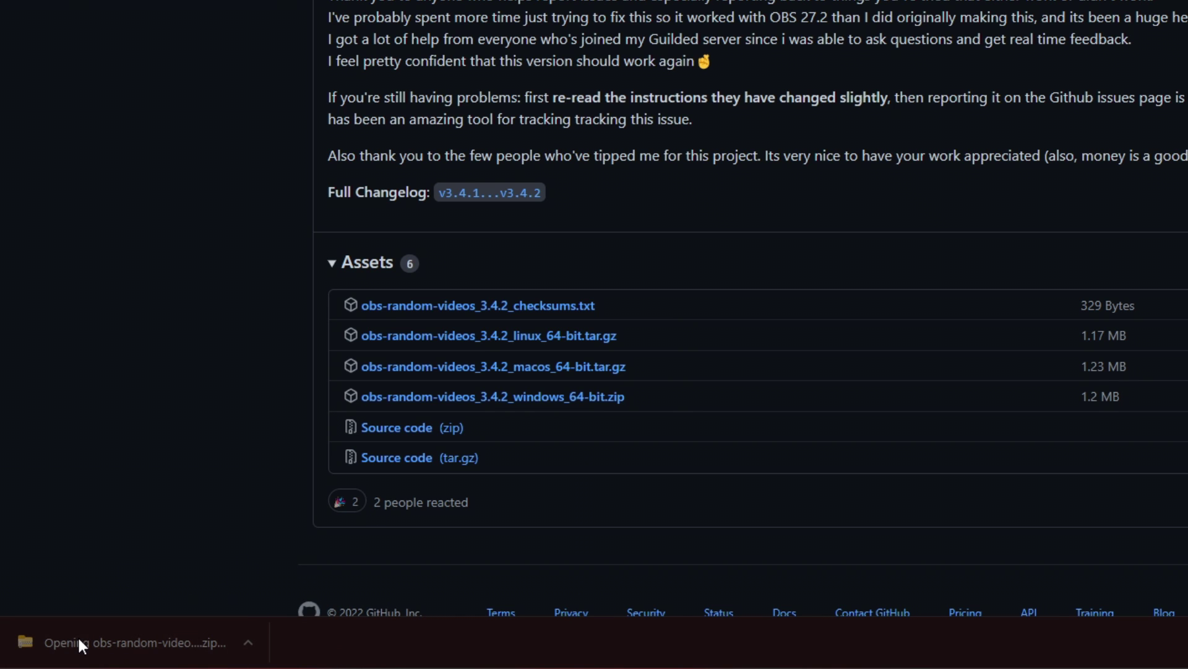
left_click(486, 131)
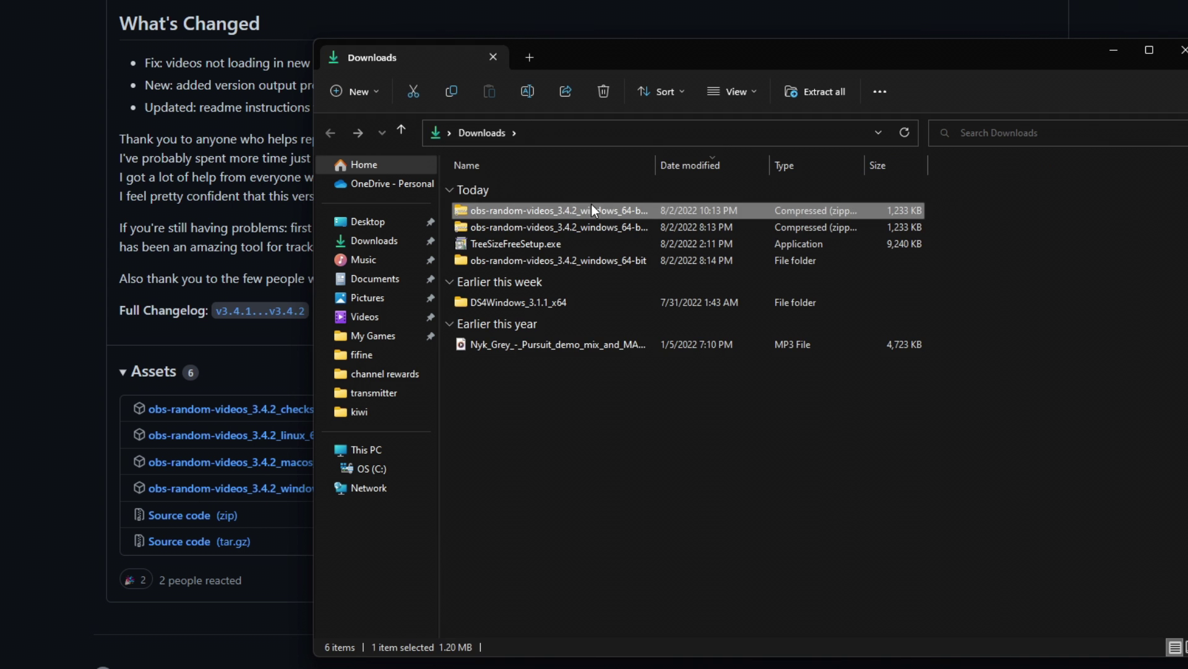
left_click(781, 93)
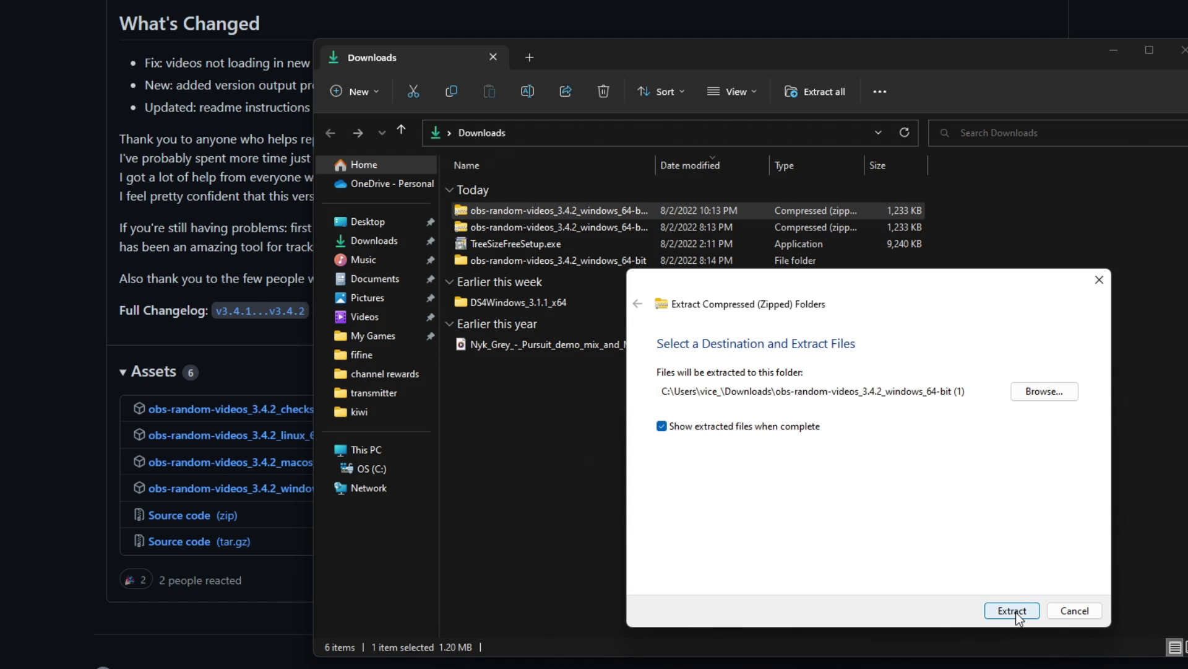
left_click(1016, 611)
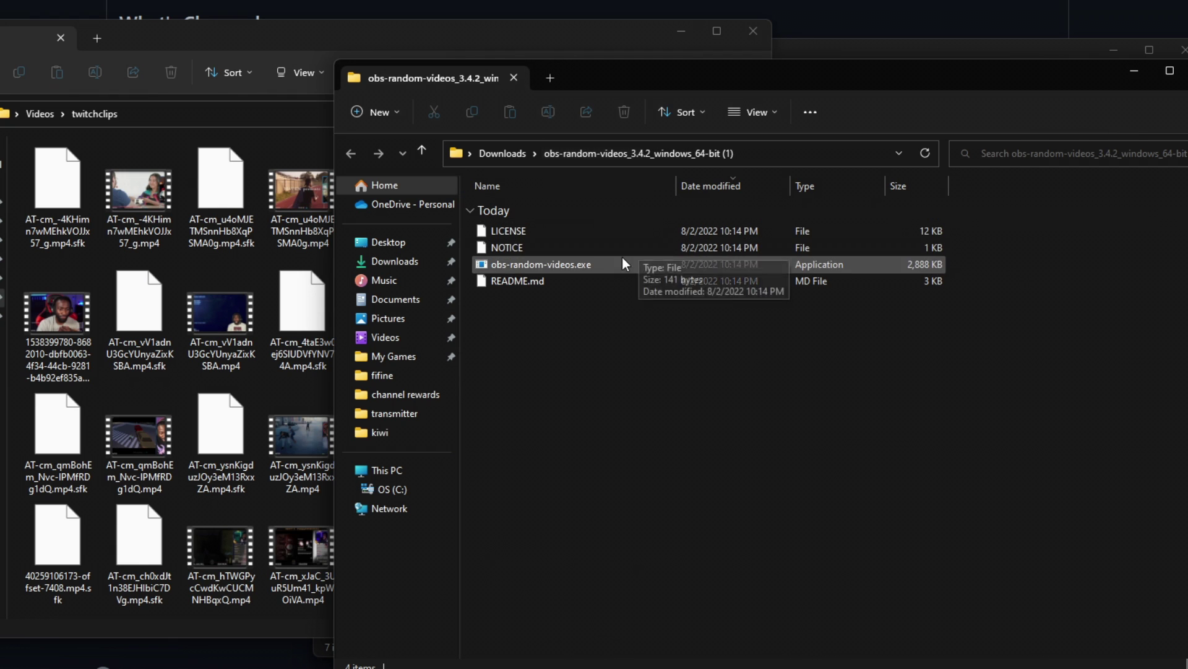
left_click_drag(610, 262, 175, 373)
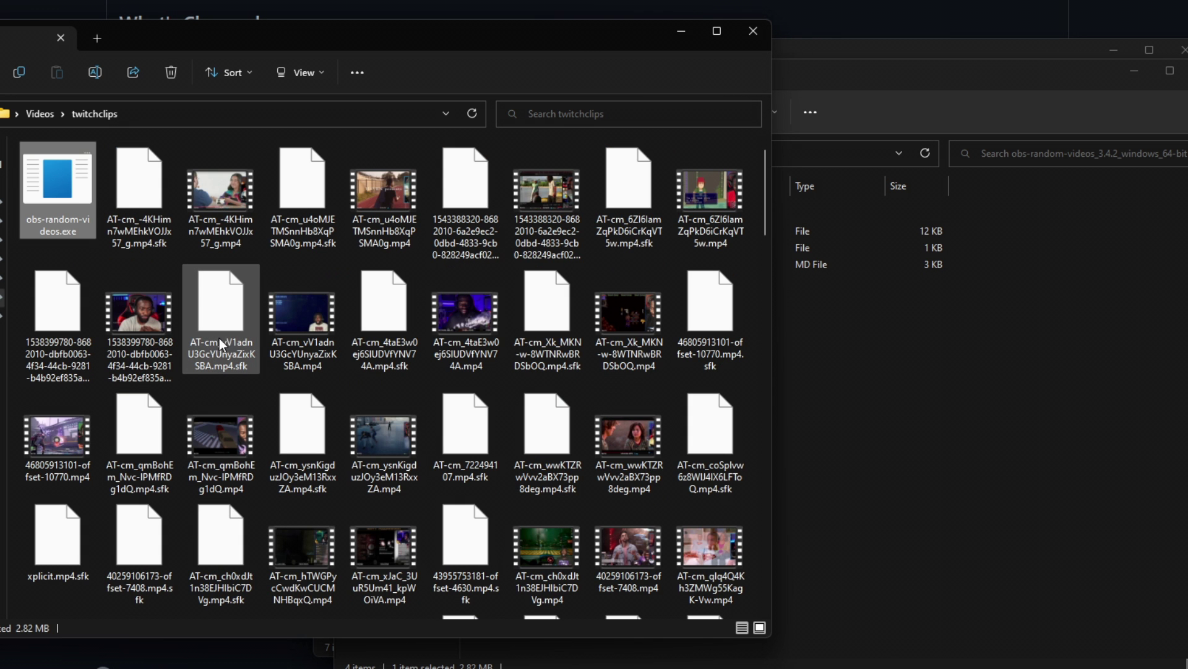
Run obs-random-videos.exe past the SmartScreen warning and reposition its setup window
double_click(54, 181)
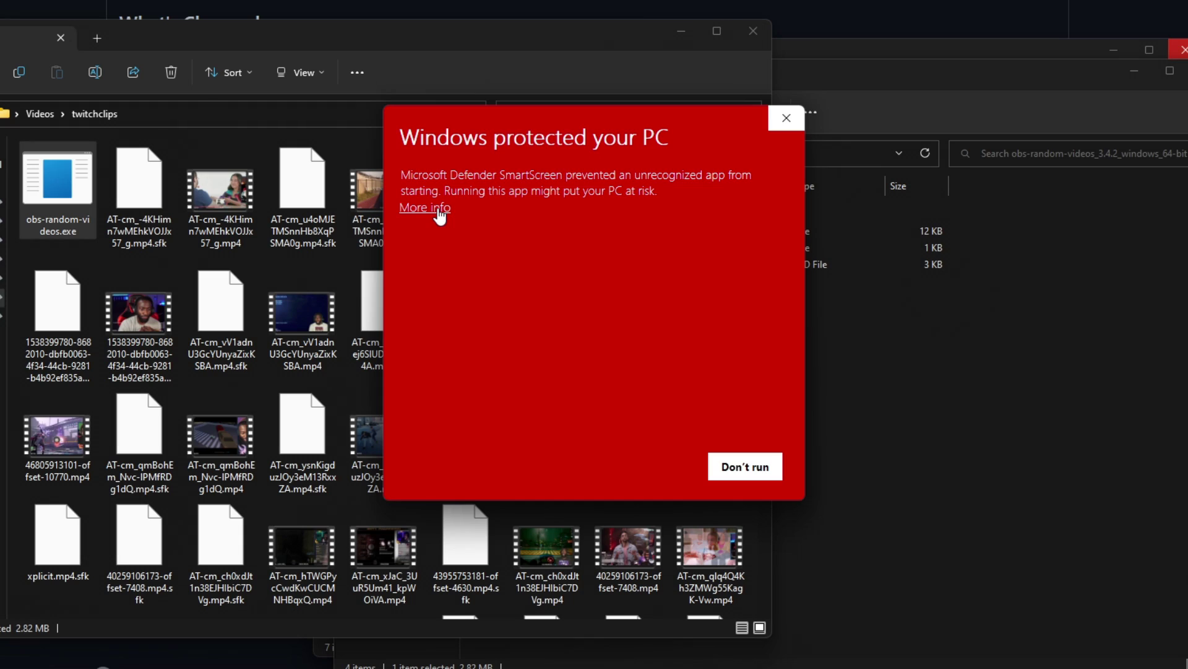
left_click(439, 211)
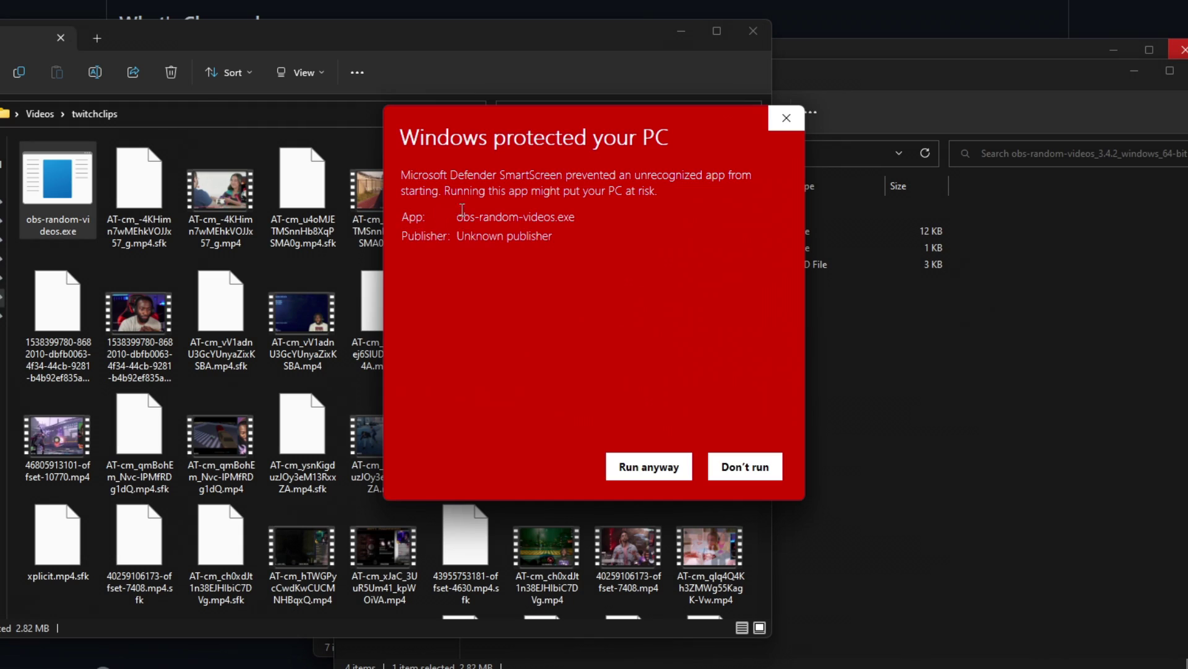
left_click(668, 474)
left_click_drag(552, 109, 454, 139)
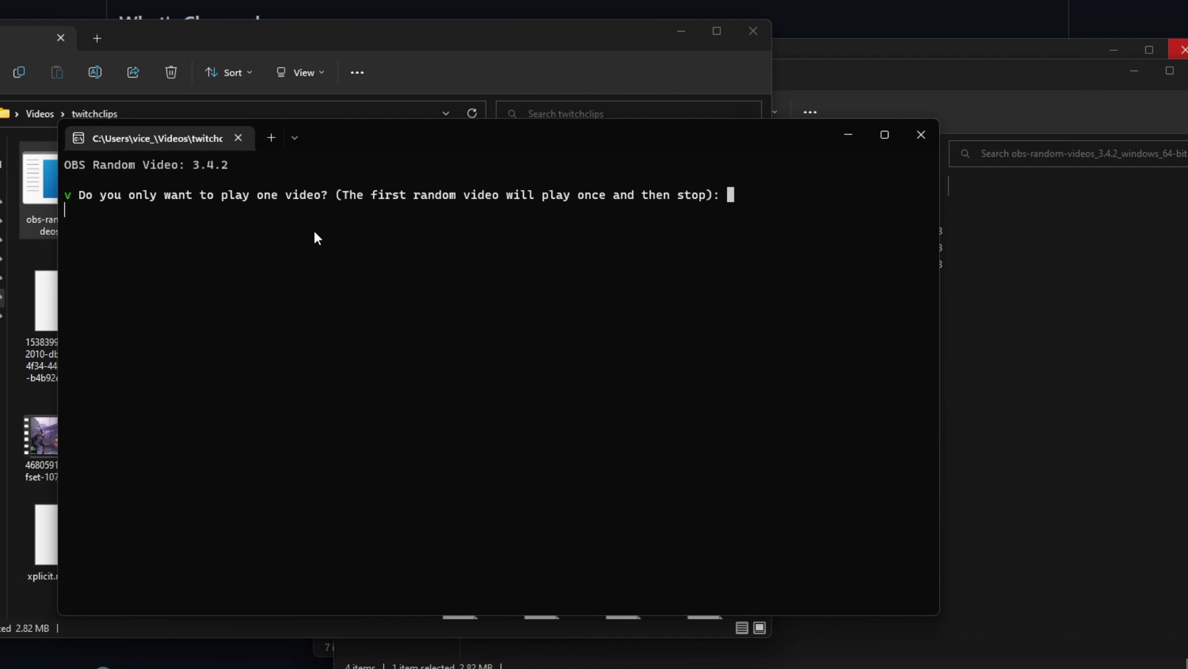
Answer 'n' to the single-video, looping and transition prompts, then select obs-random-videos.html
type("n")
key("Return")
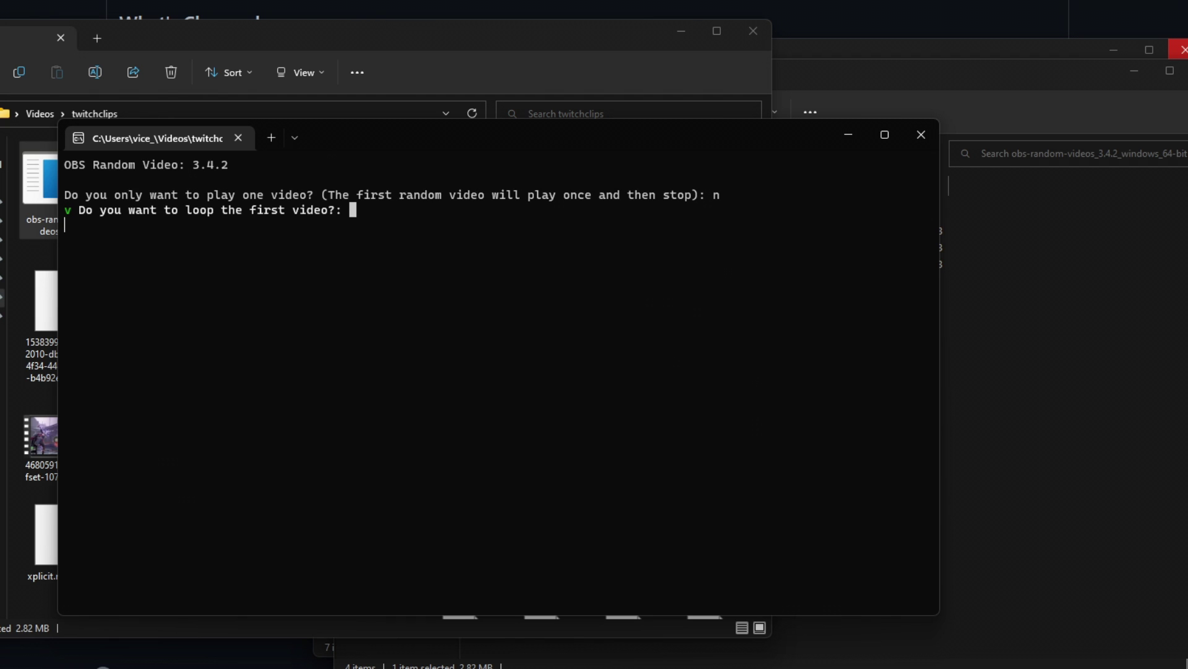
type("n")
key("Return")
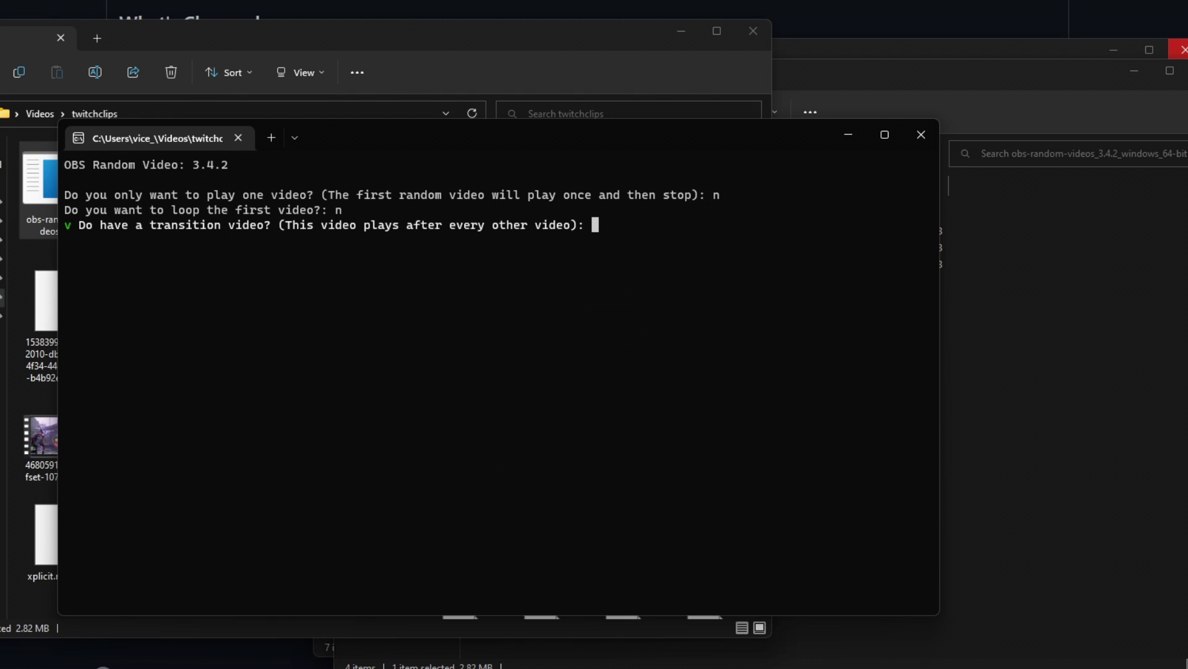
type("n")
key("Return")
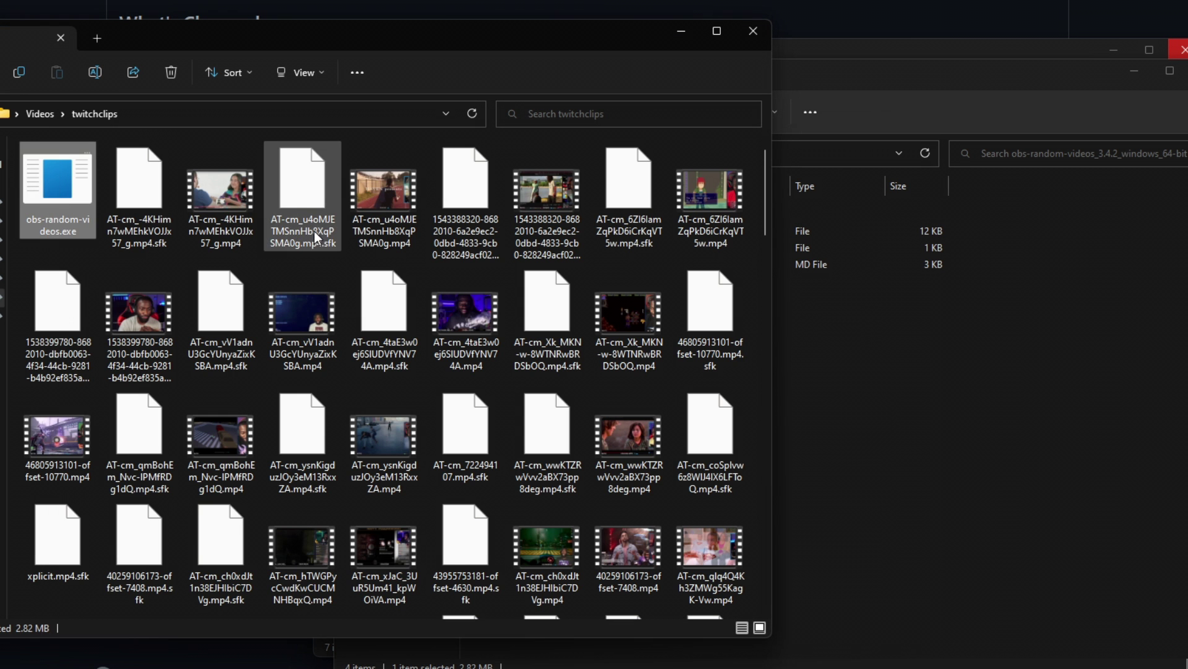
left_click(44, 193)
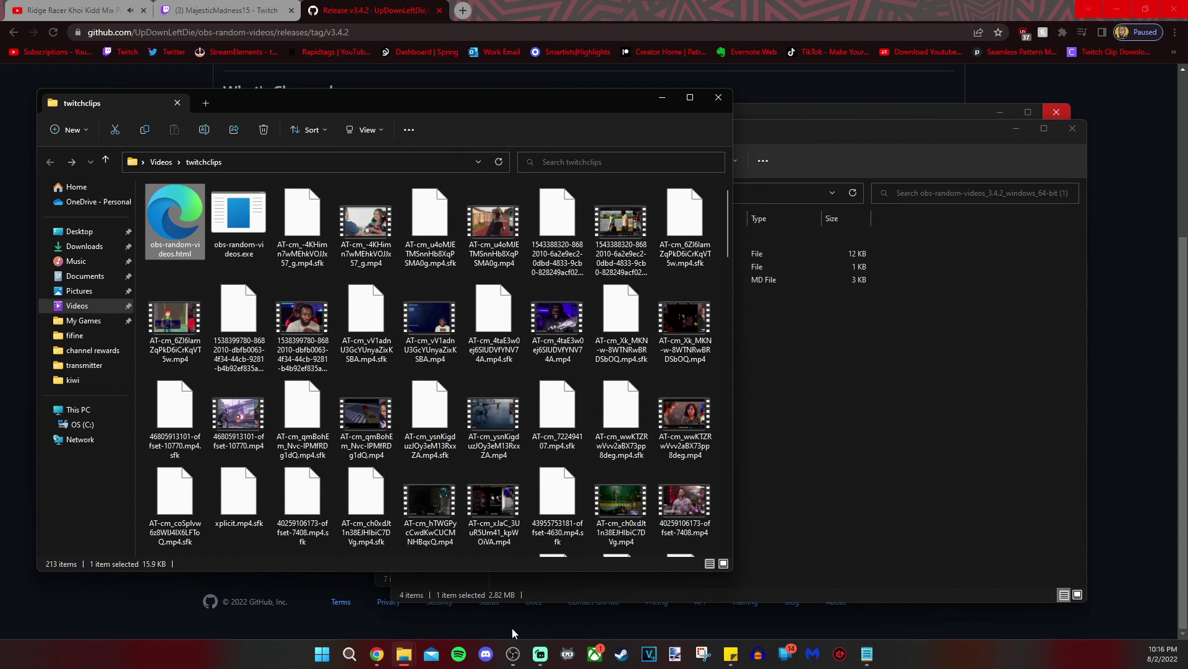
Maximize OBS and add a Browser source named 'clips' to the scene
left_click(514, 657)
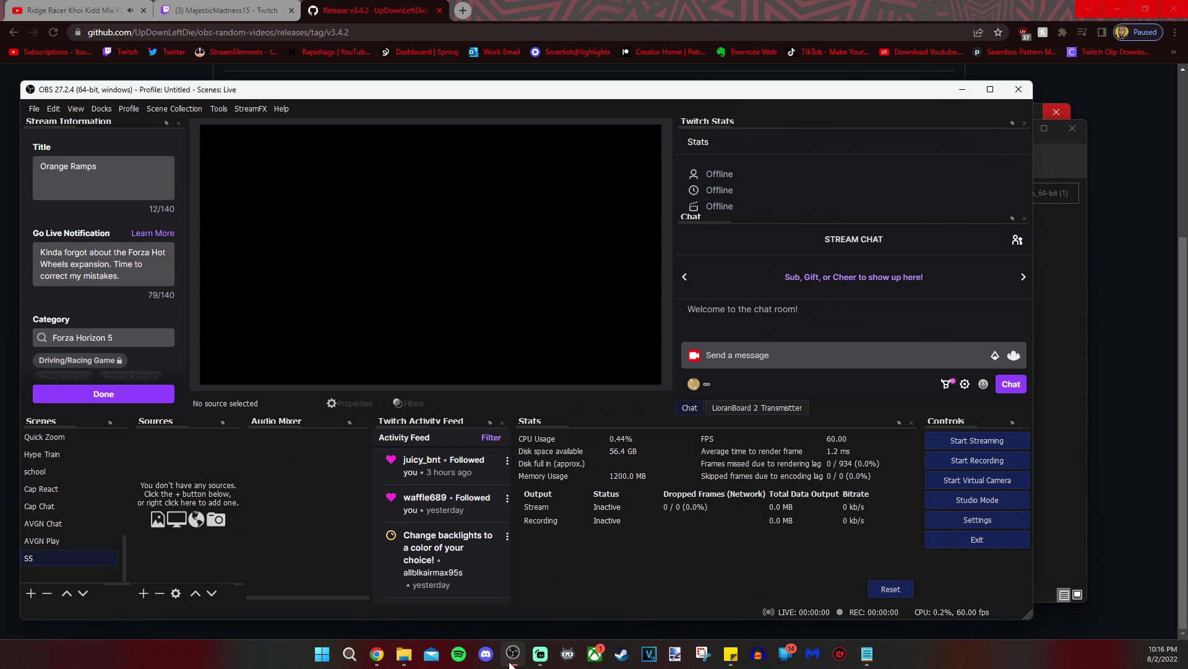
double_click(898, 94)
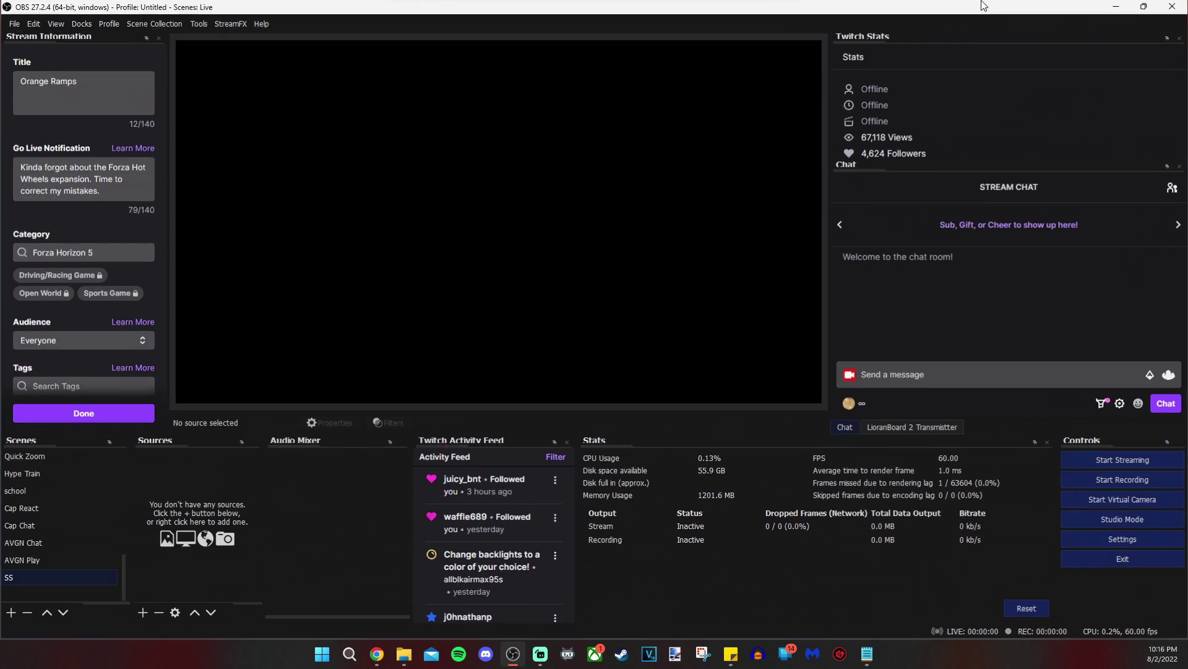
left_click(146, 617)
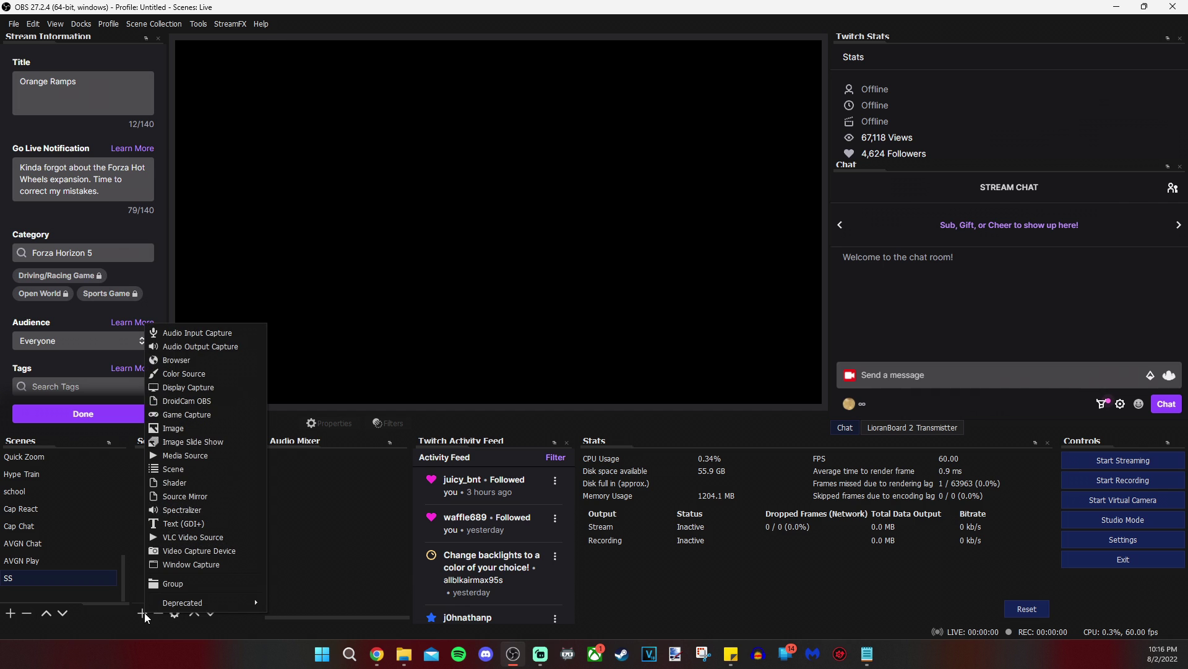
left_click(199, 359)
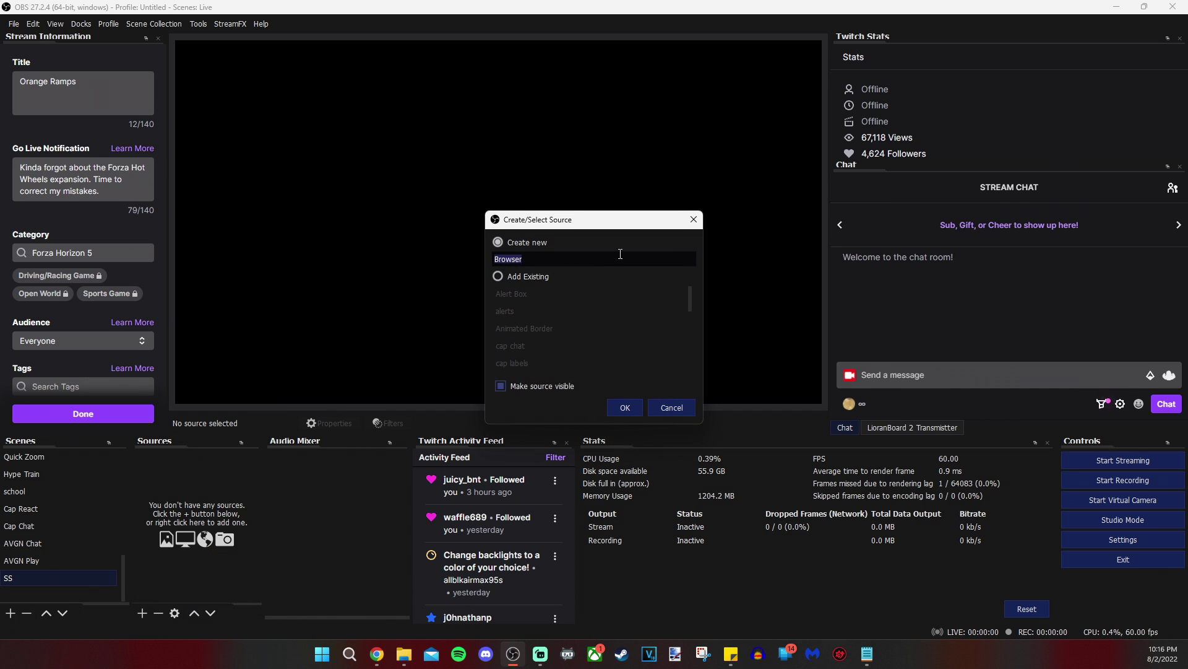
type("clip")
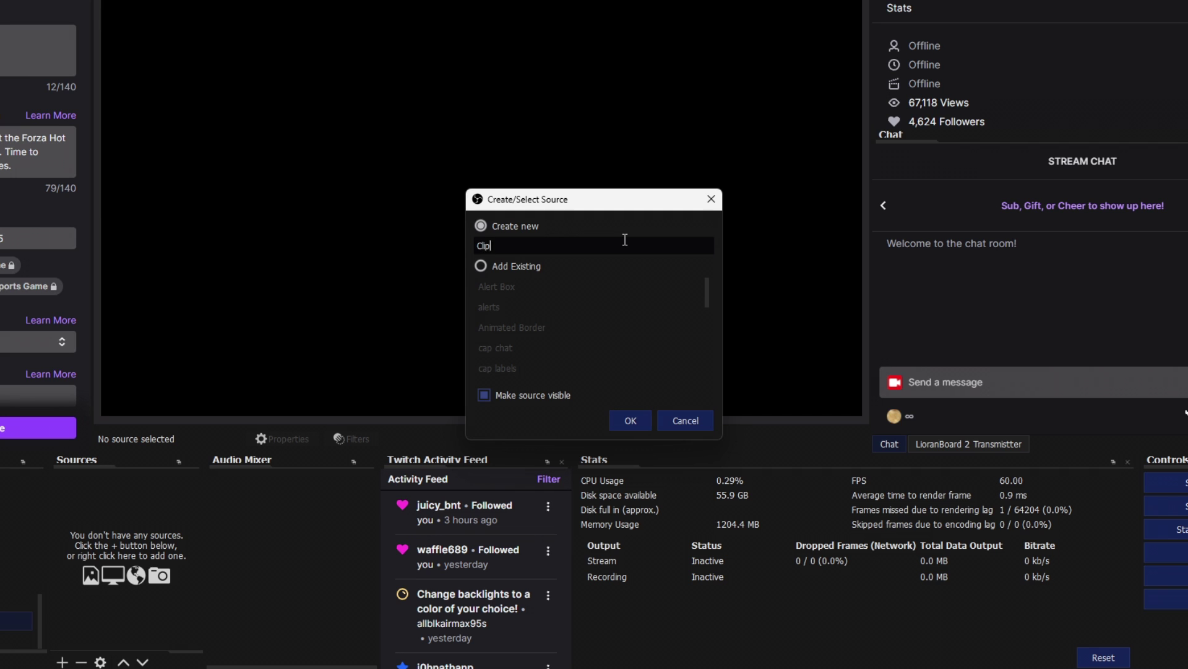
type("s")
left_click(631, 420)
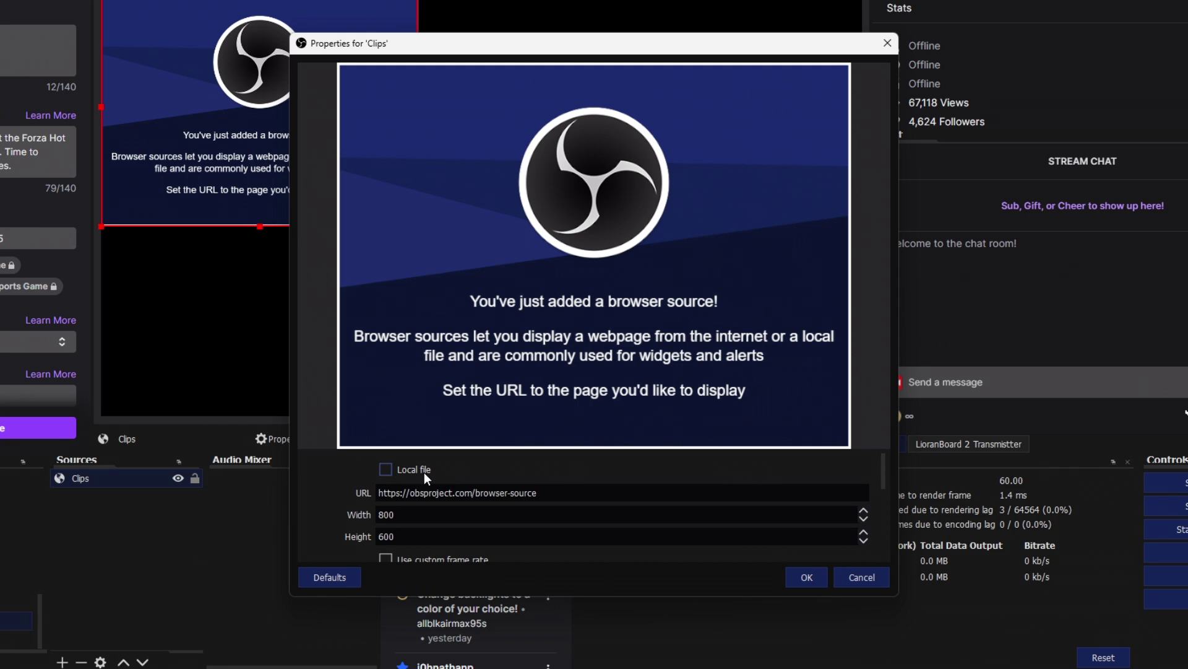
Set the source's local file to Videos > twitchclips > obs-random-videos.html and select the path
left_click(388, 469)
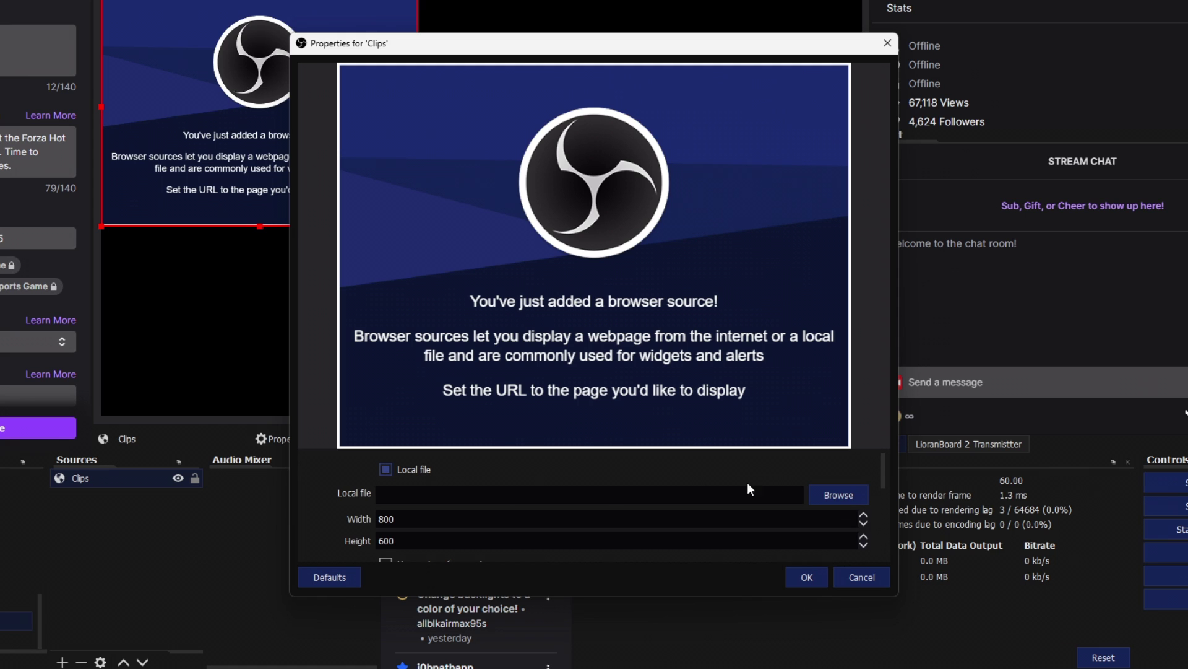
left_click(845, 493)
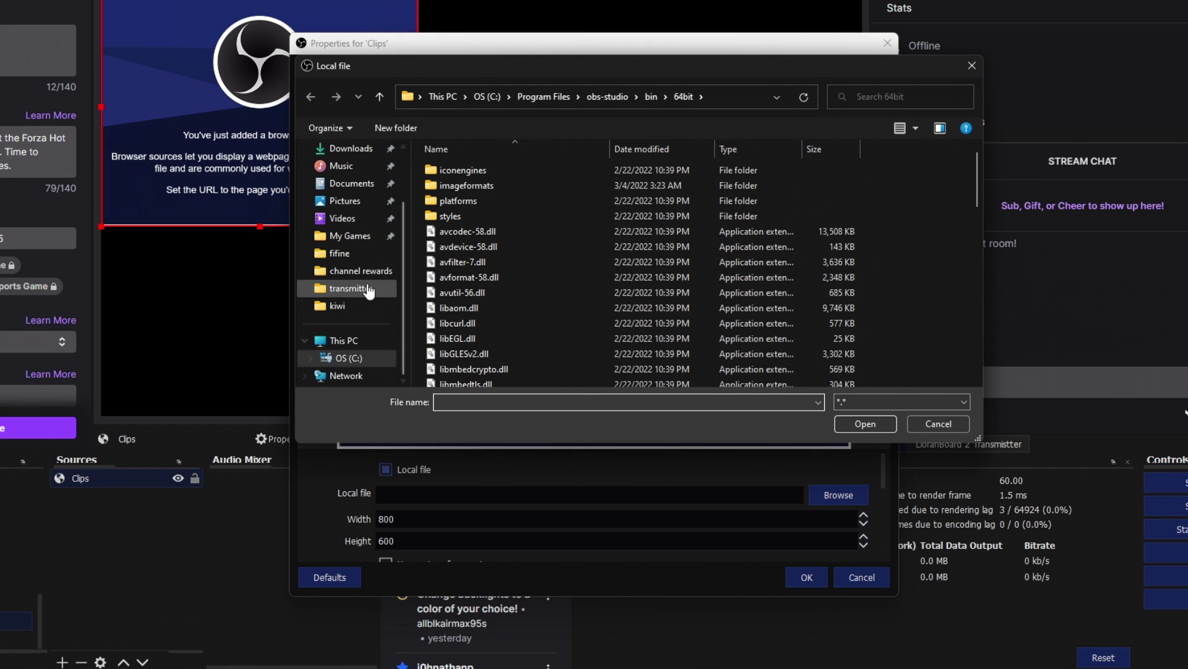
left_click(343, 218)
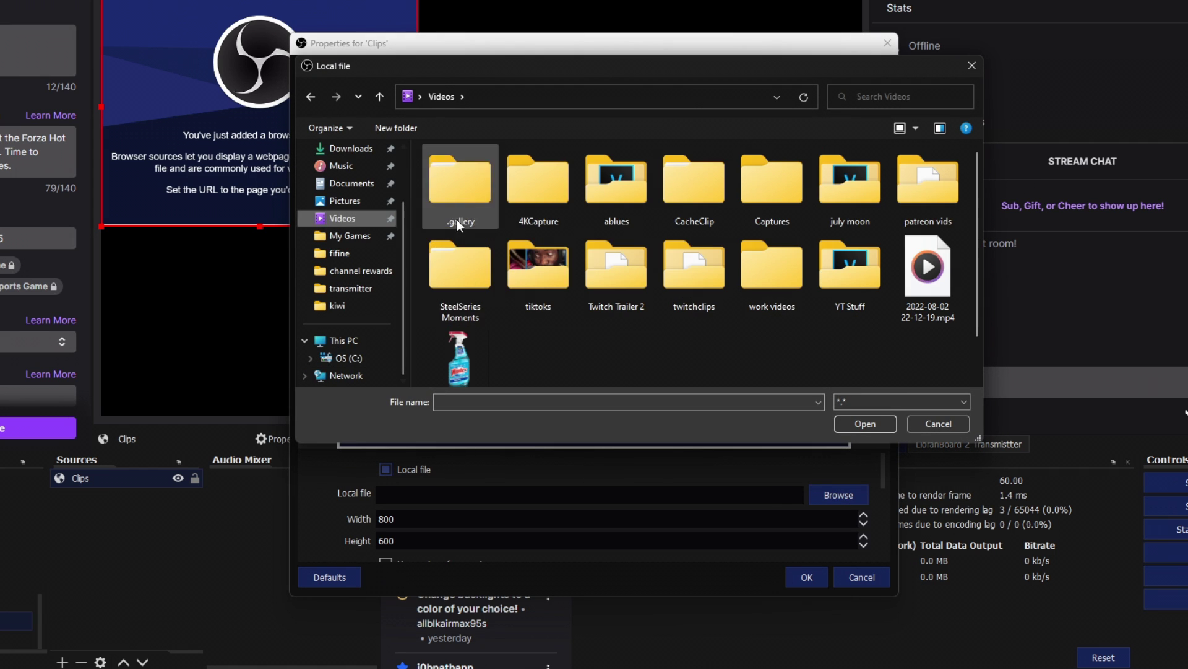
double_click(685, 280)
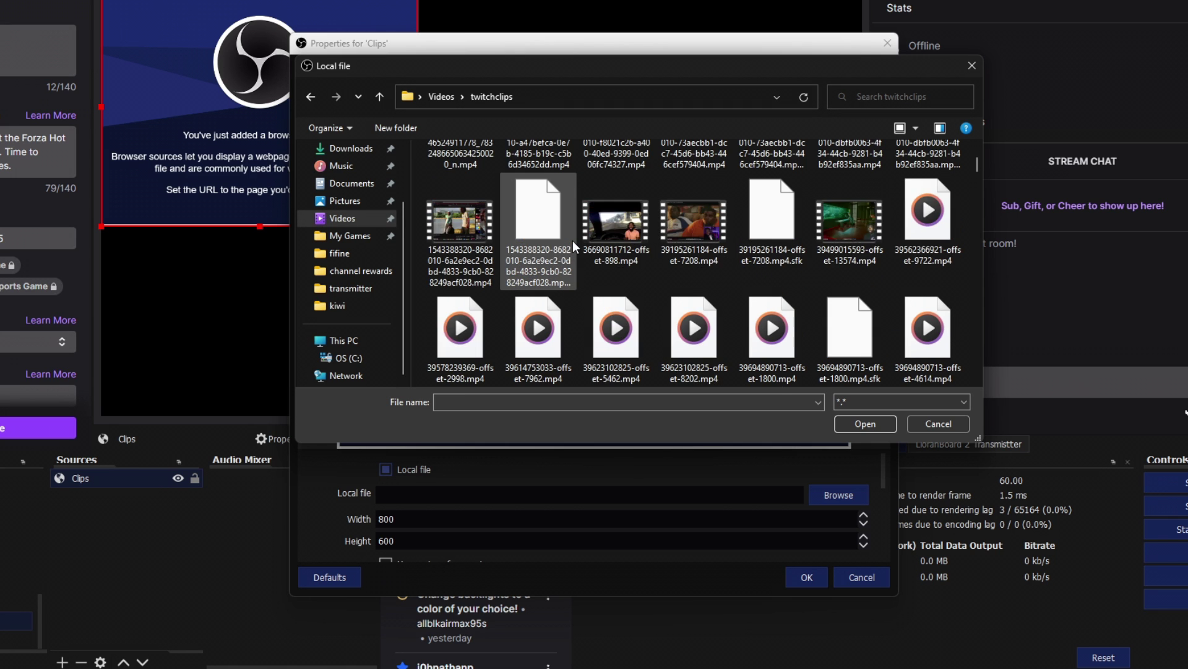
scroll(573, 240, "down", 5)
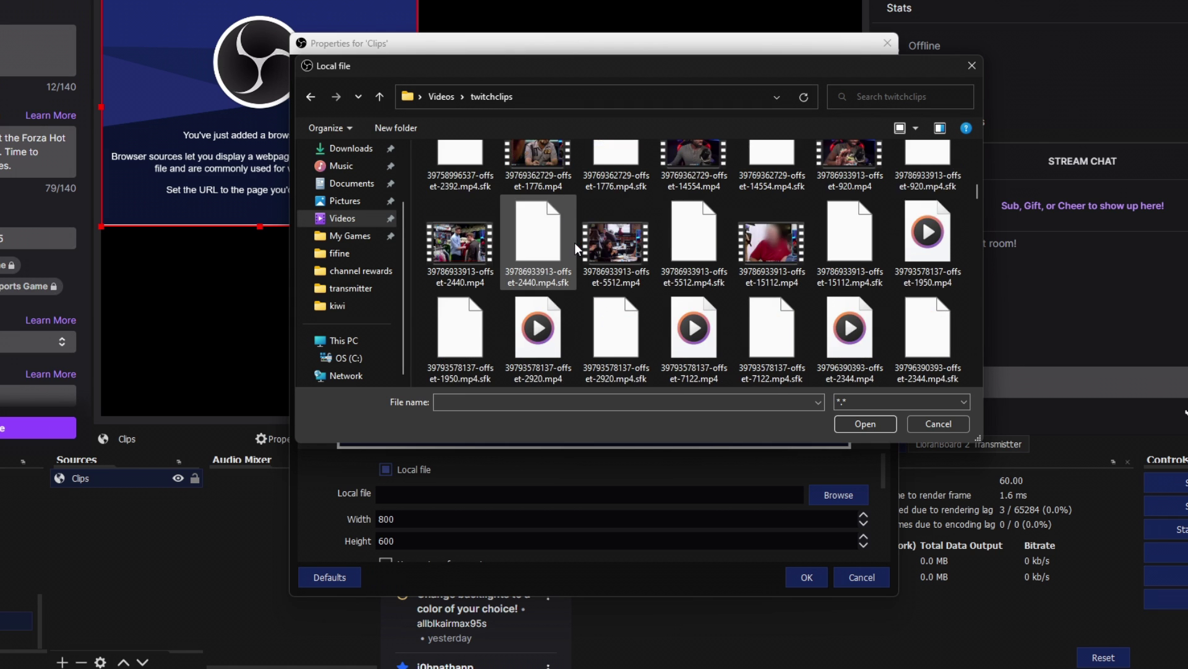
scroll(575, 242, "down", 10)
left_click(924, 328)
left_click(868, 427)
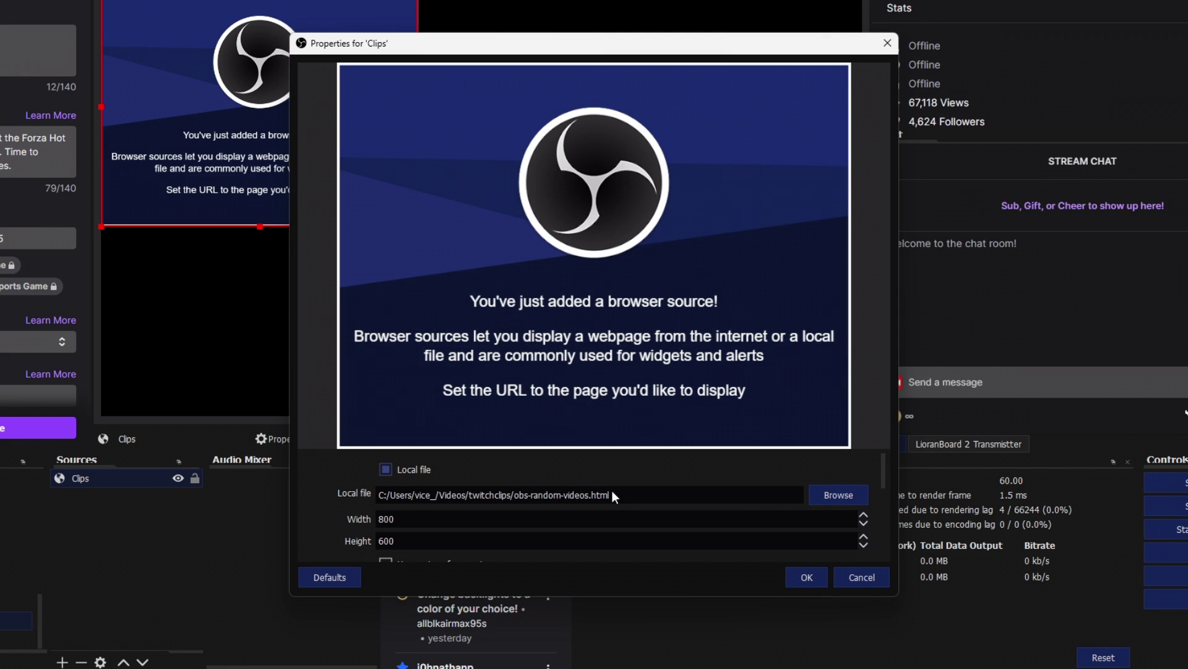
triple_click(603, 496)
key("ctrl+c")
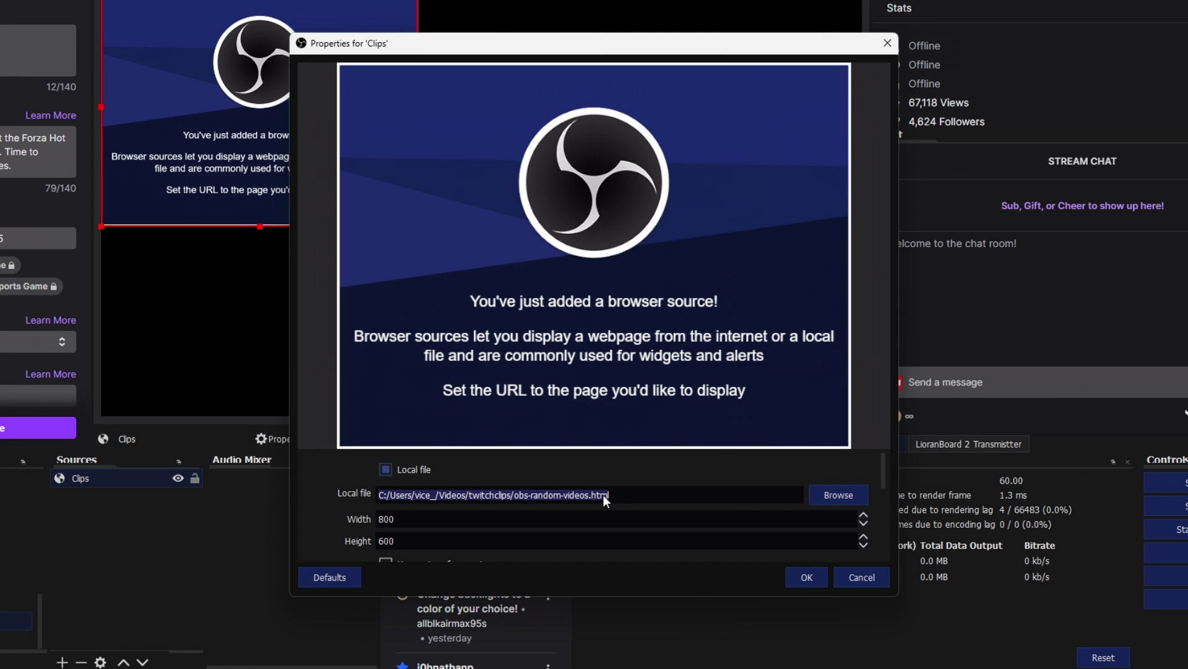
Untick Local file and paste the copied obs-random-videos.html path as the URL
left_click(386, 469)
double_click(450, 495)
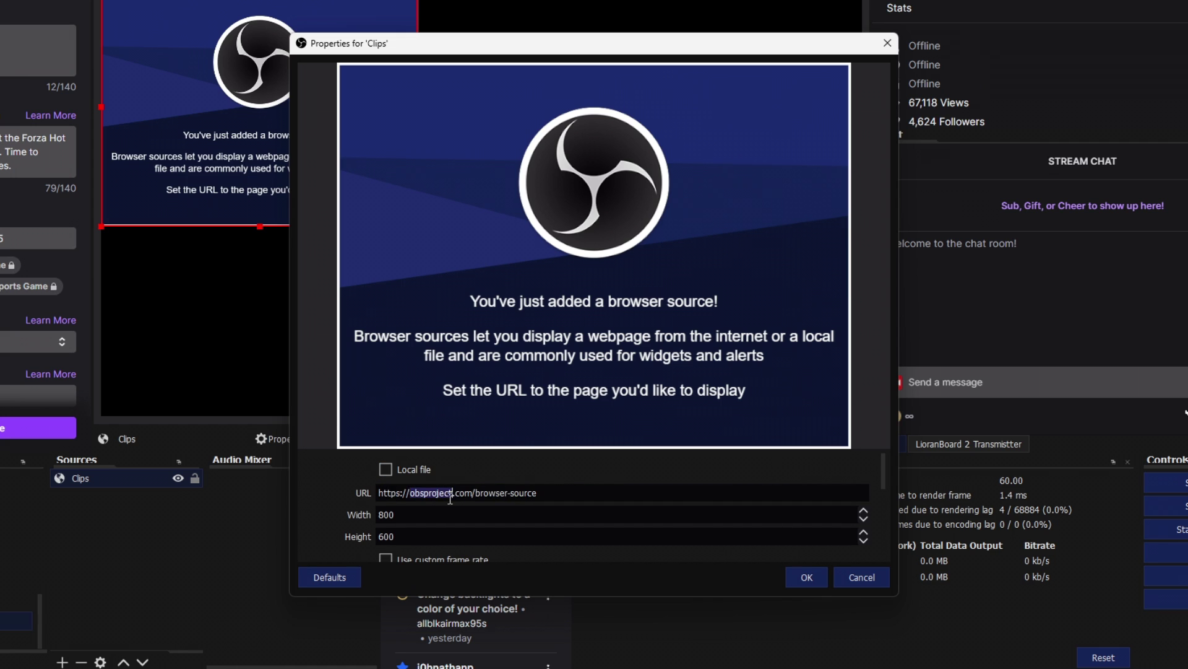
triple_click(450, 496)
key("ctrl+v")
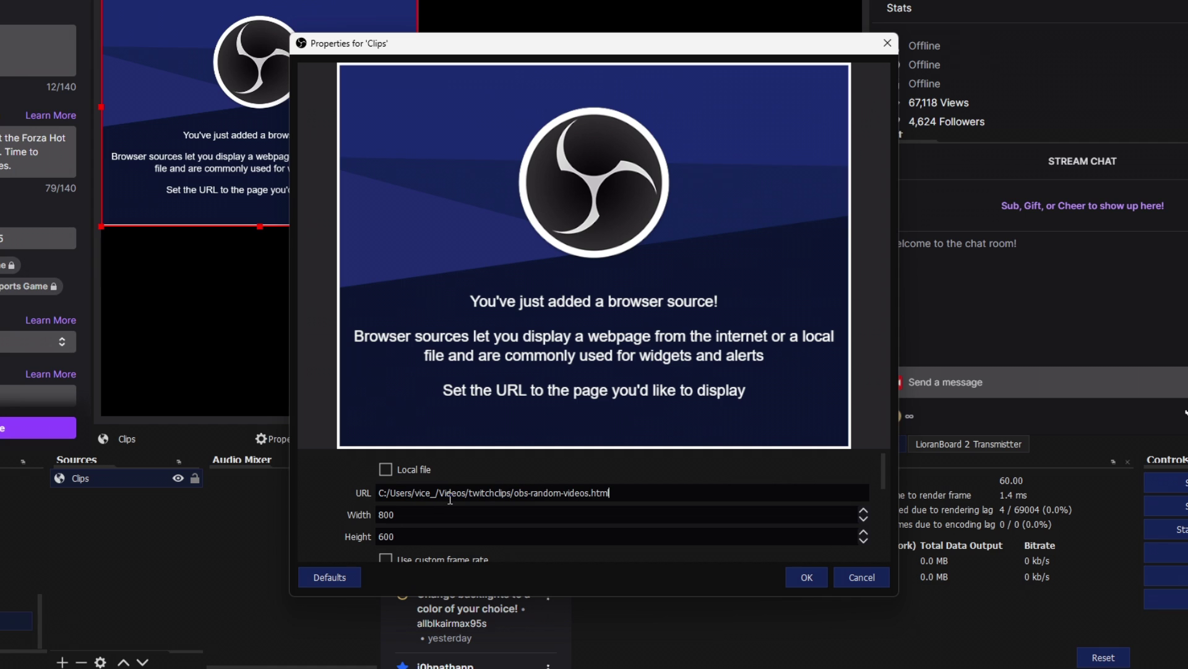
Clear the old 800 width, set height to 1080, and confirm the source properties
left_click(415, 514)
key("BackSpace")
key("BackSpace")
key("BackSpace")
key("Tab")
type("1080")
scroll(605, 485, "down", 5)
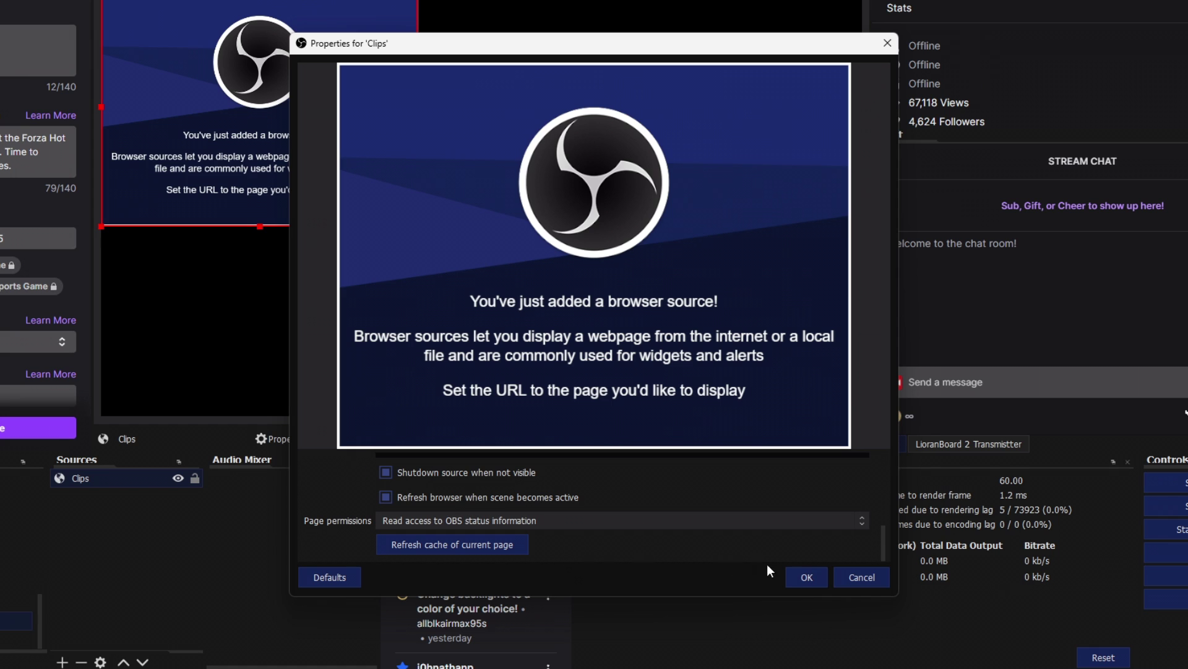
left_click(807, 577)
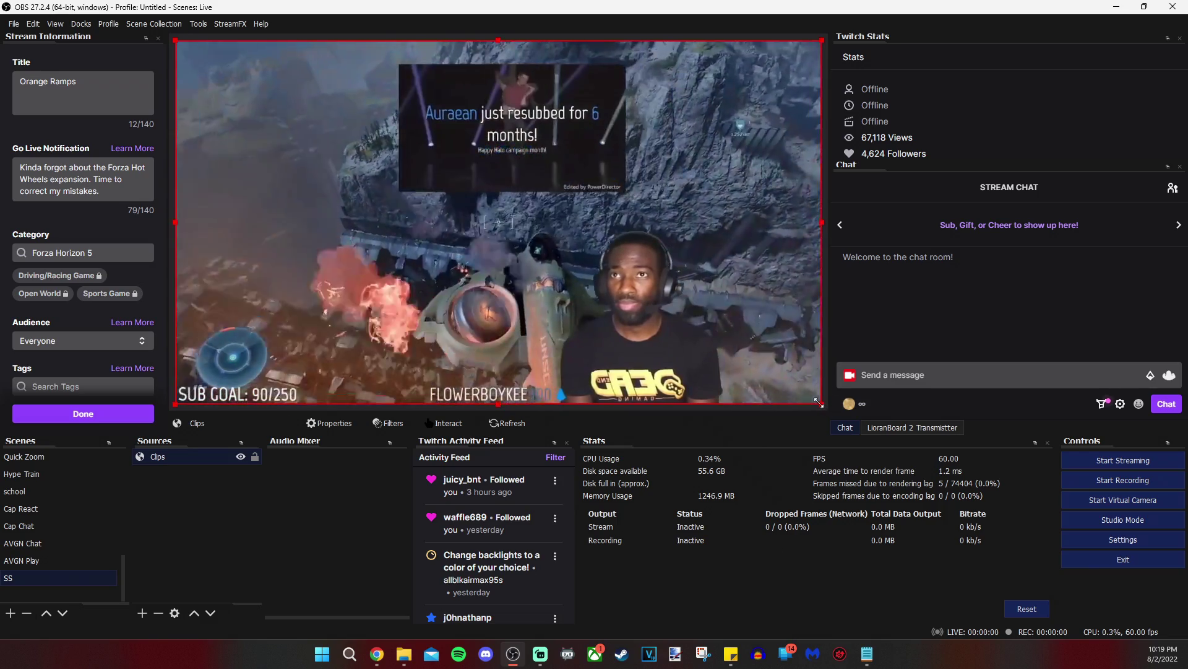
Shrink the Clips source, centre it in the preview, and bring up its context menu
left_click_drag(822, 404, 482, 213)
left_click_drag(384, 154, 541, 211)
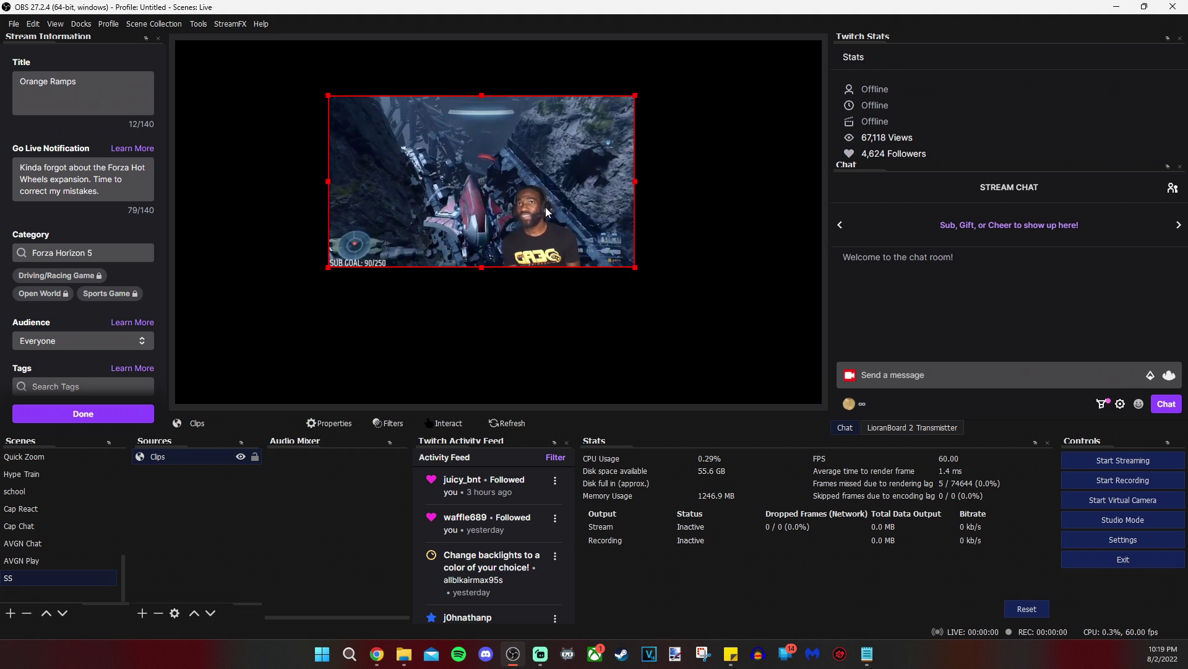
right_click(565, 197)
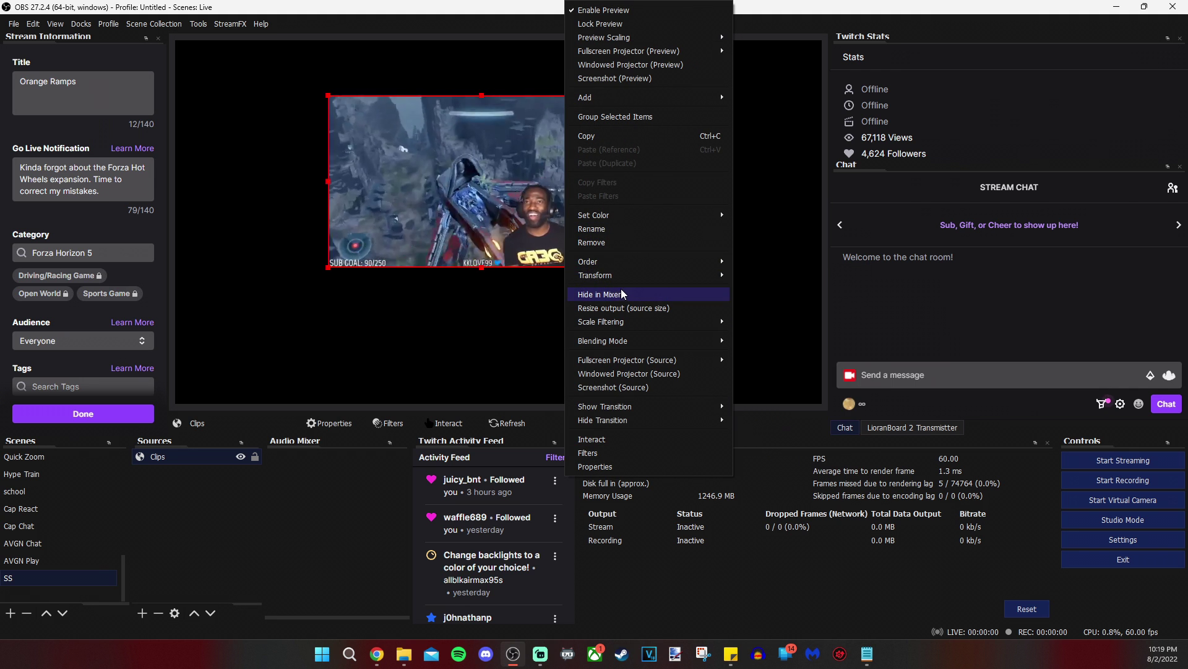
mouse_move(621, 279)
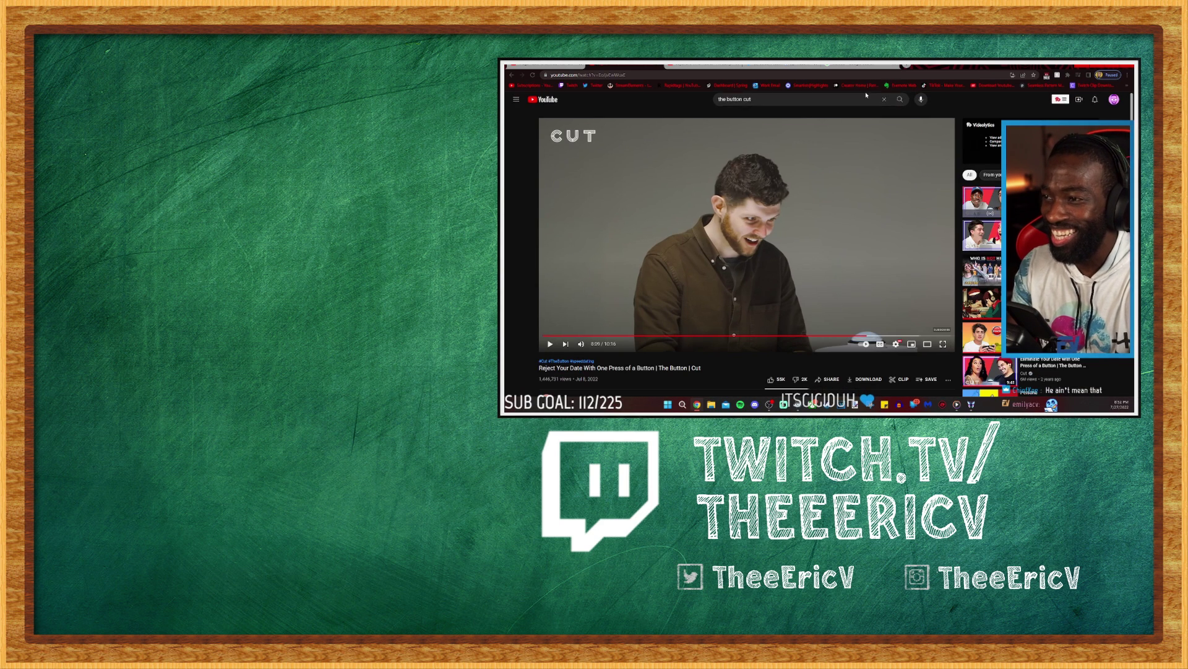
left_click(905, 66)
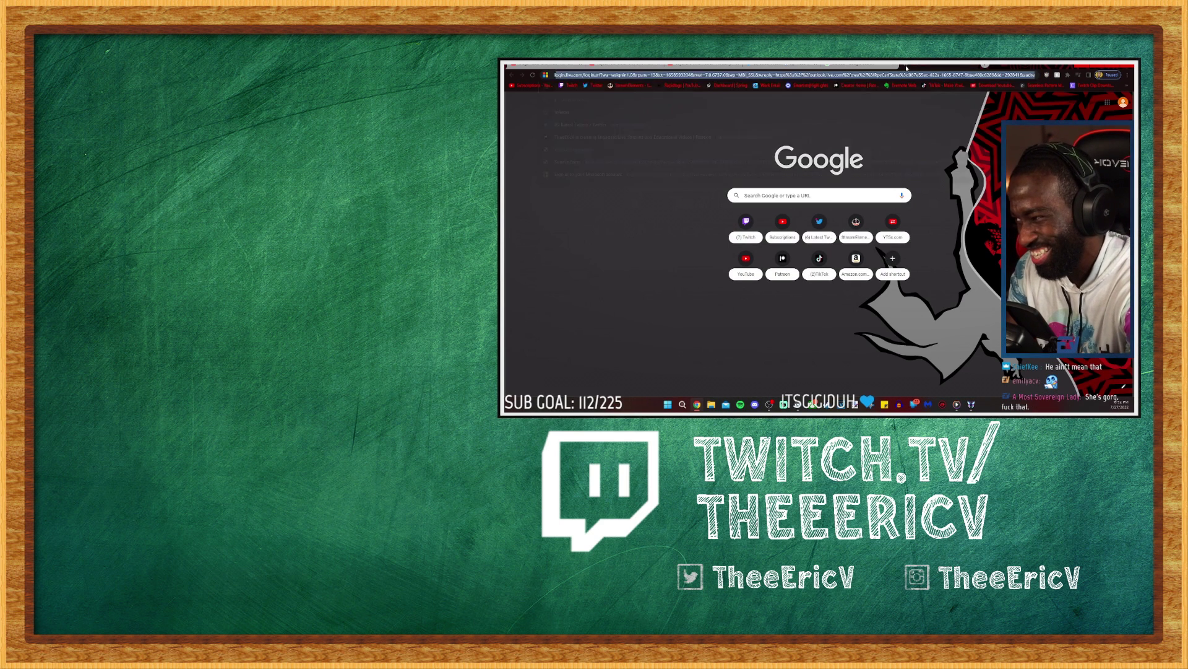
type("lisa simpson meme")
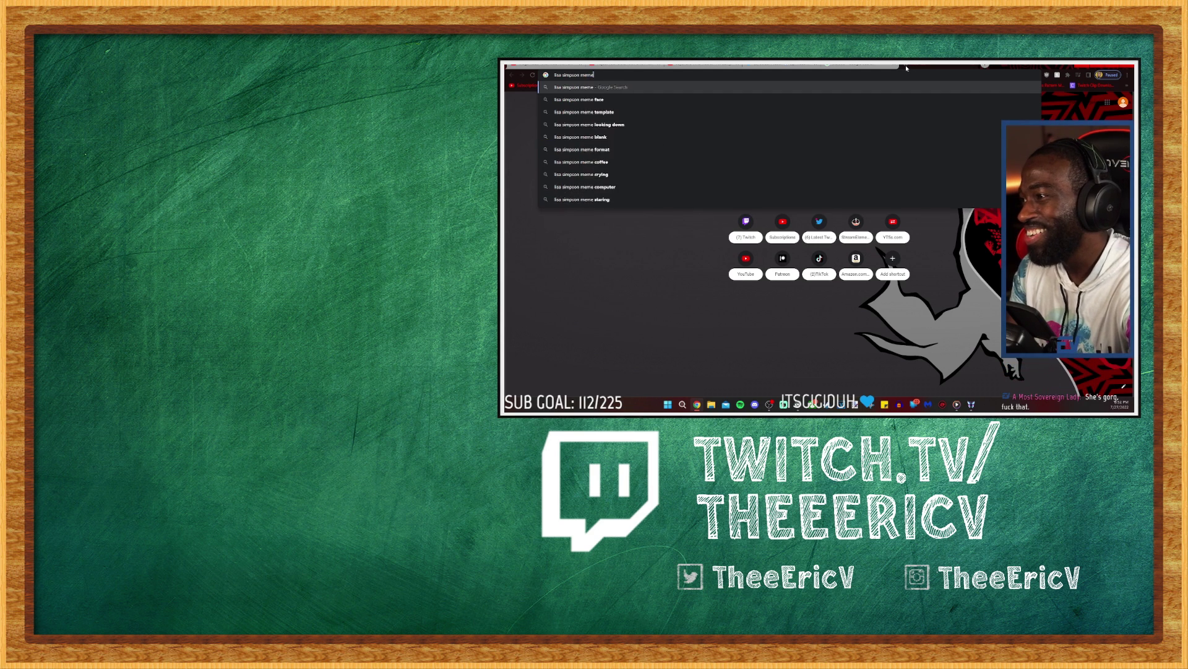
key("Return")
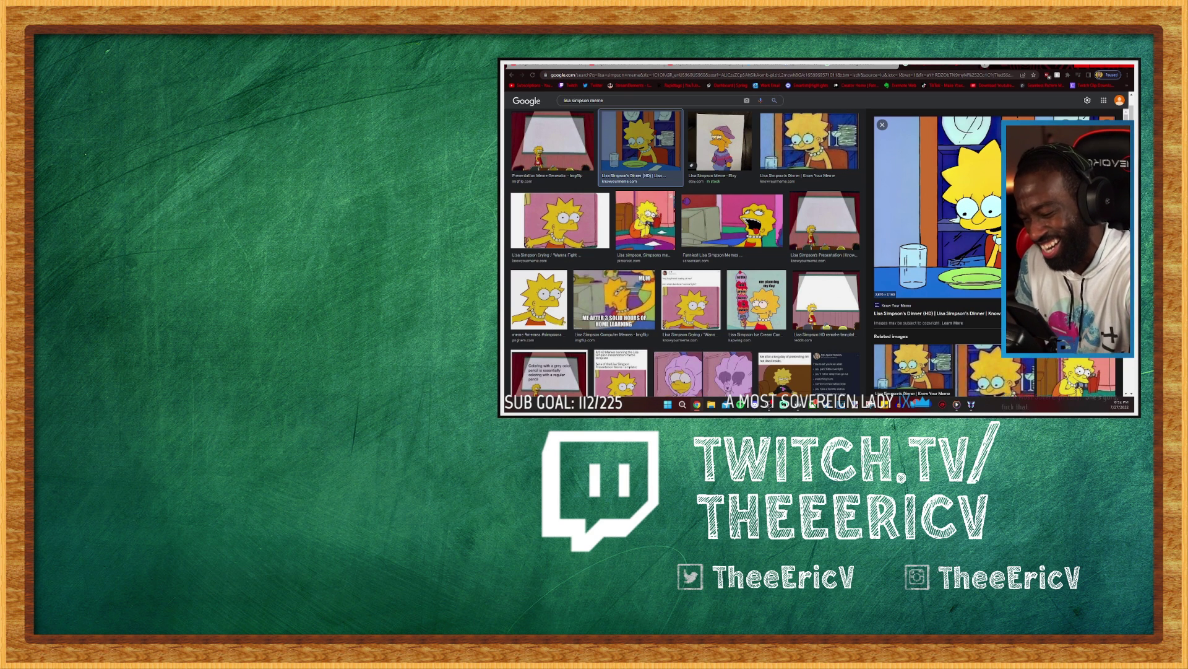
right_click(958, 161)
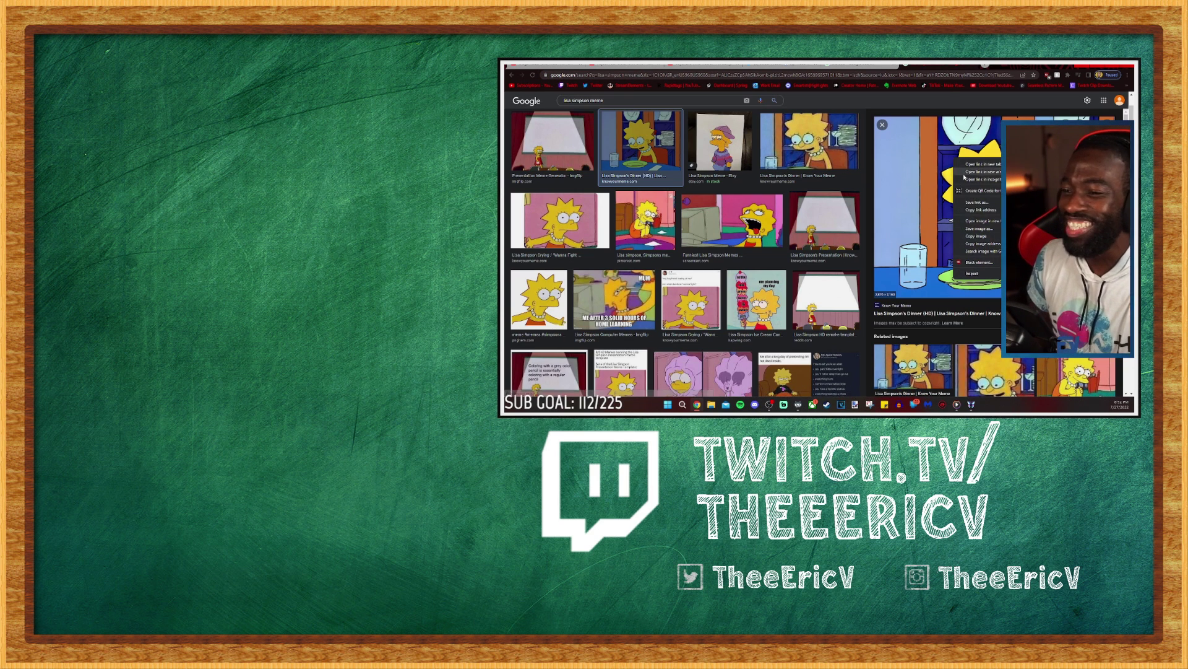
left_click(978, 221)
key("ctrl+Tab")
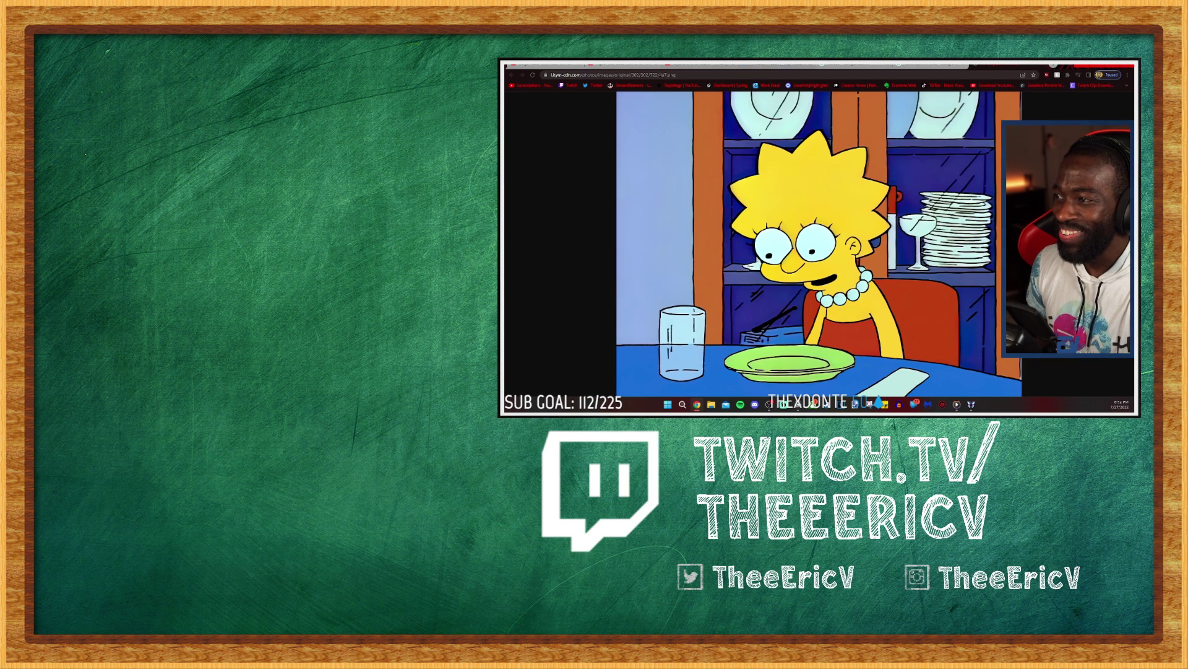
key("ctrl+1")
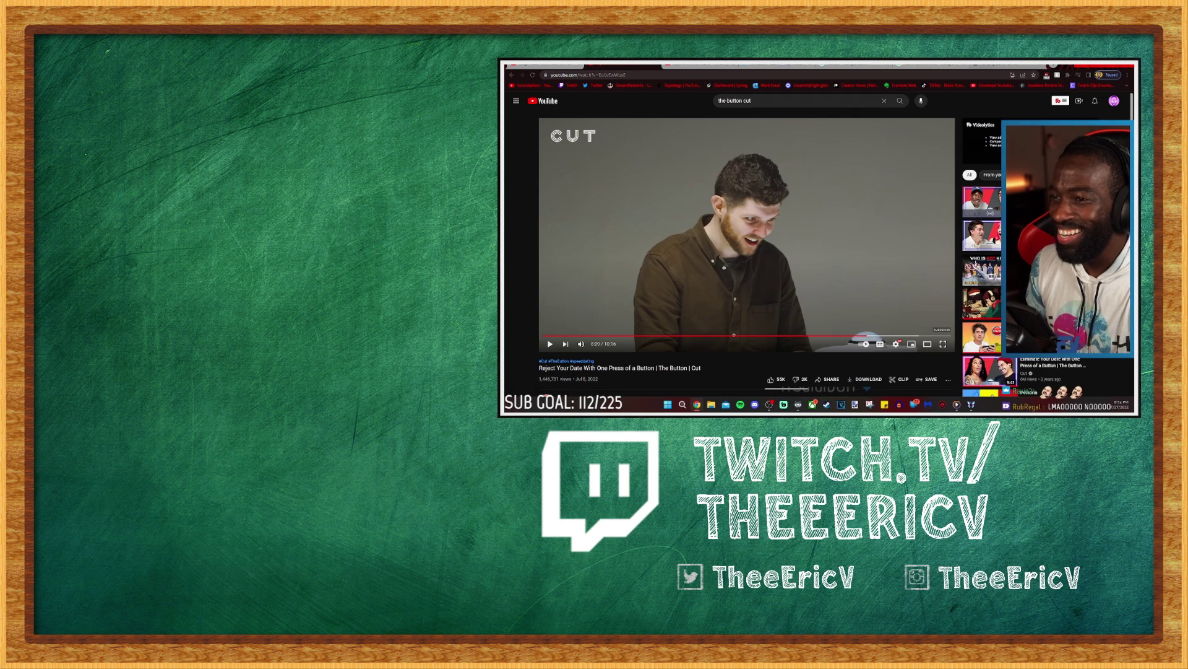